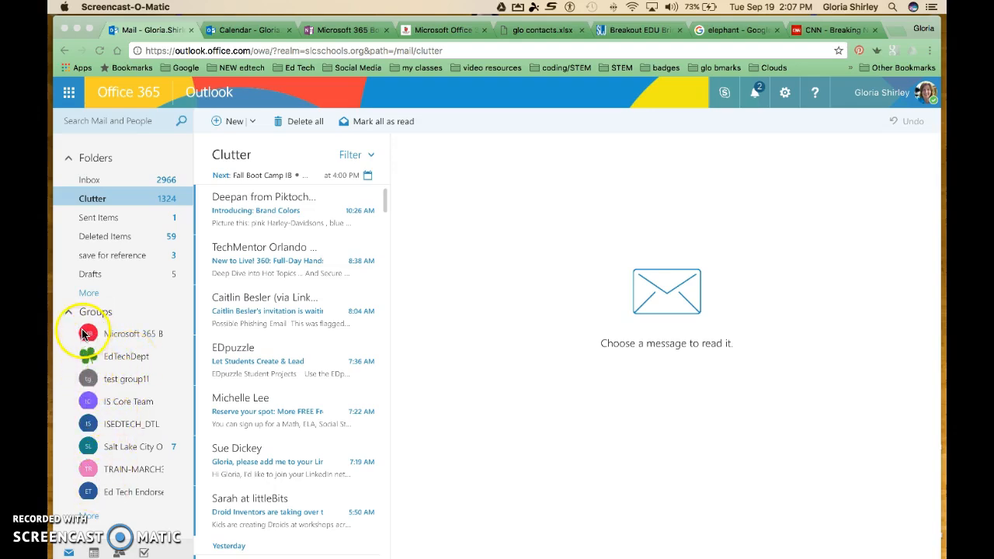
# Open the Microsoft 365 Boot Camps group's notebook, show the list of notebooks and return to the Microsoft 365 Boot Camps notebook
pyautogui.click(131, 336)
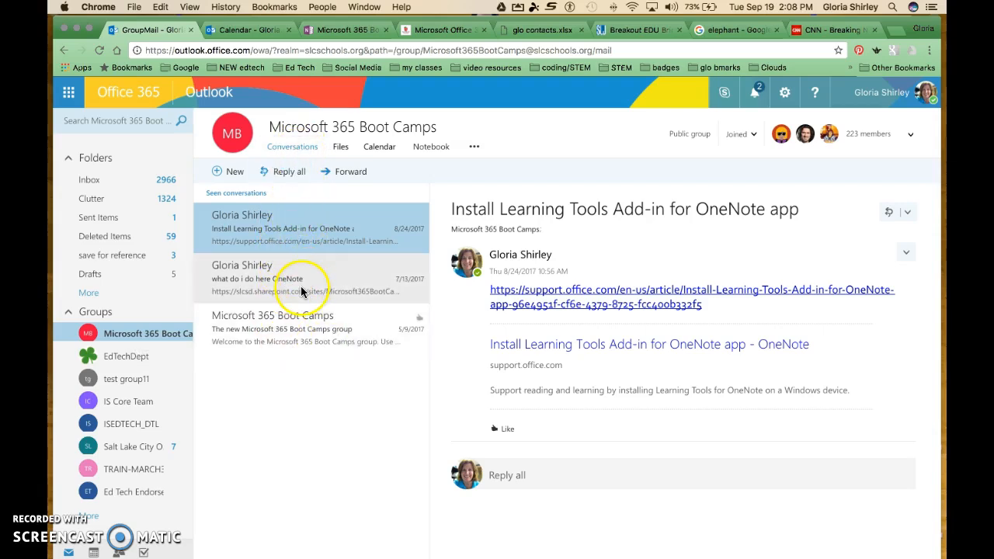
pyautogui.click(441, 151)
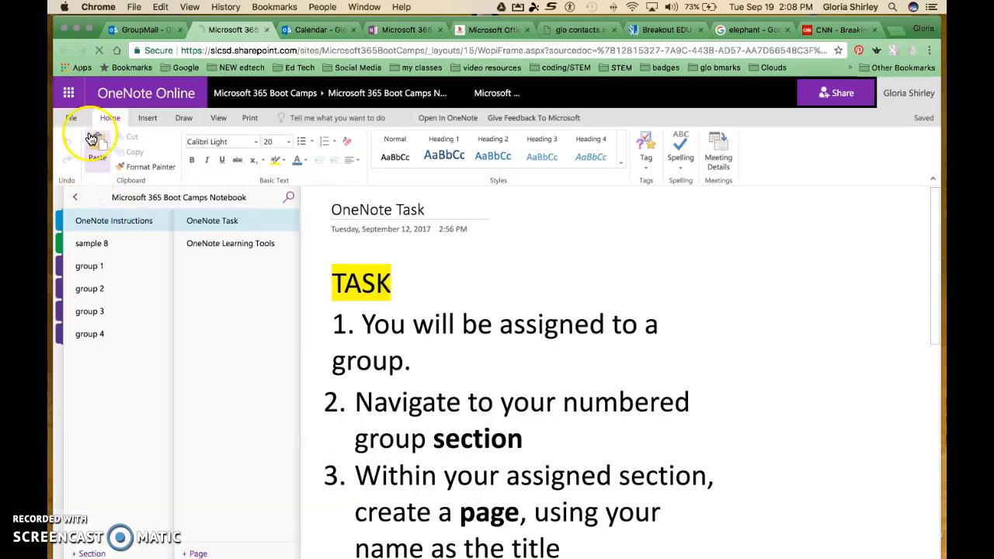
pyautogui.click(249, 35)
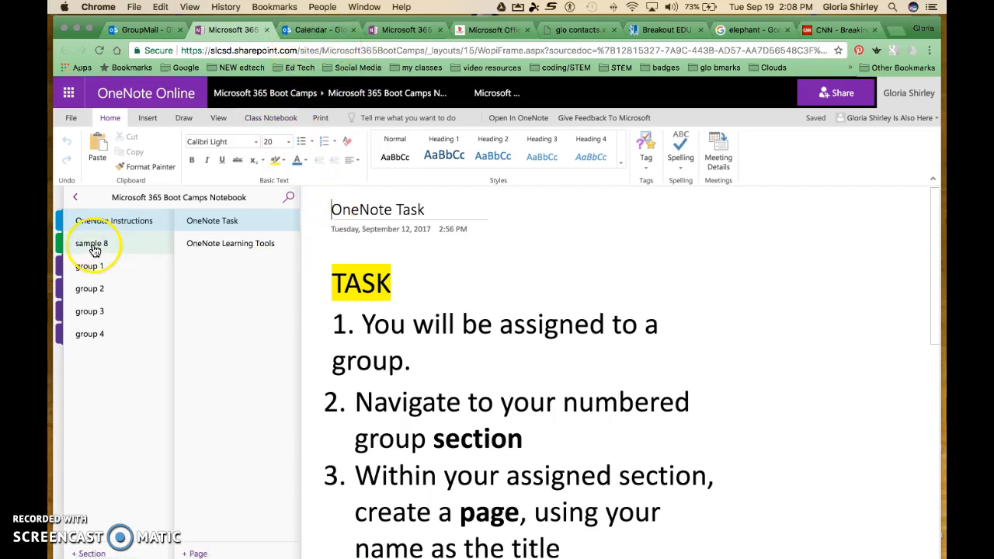
pyautogui.click(76, 201)
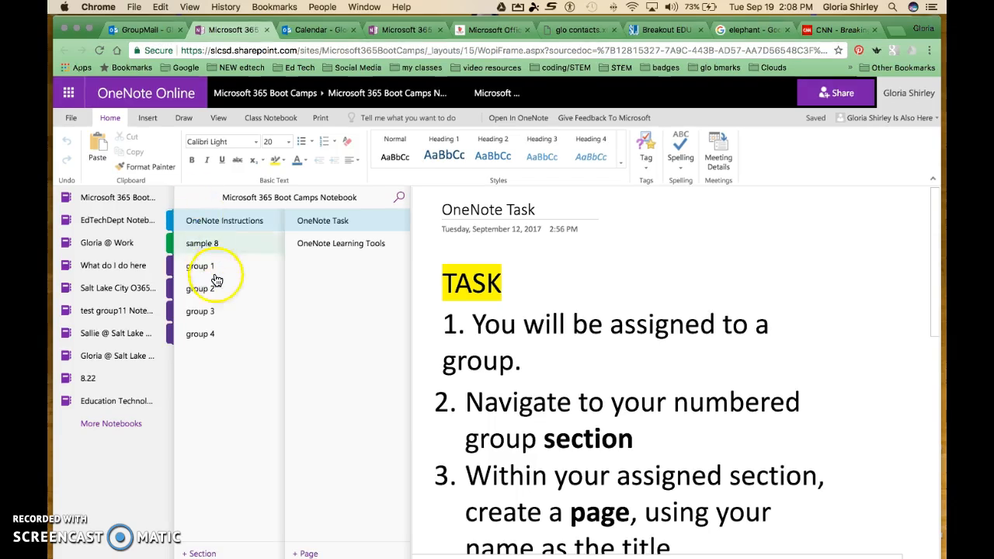
pyautogui.click(113, 200)
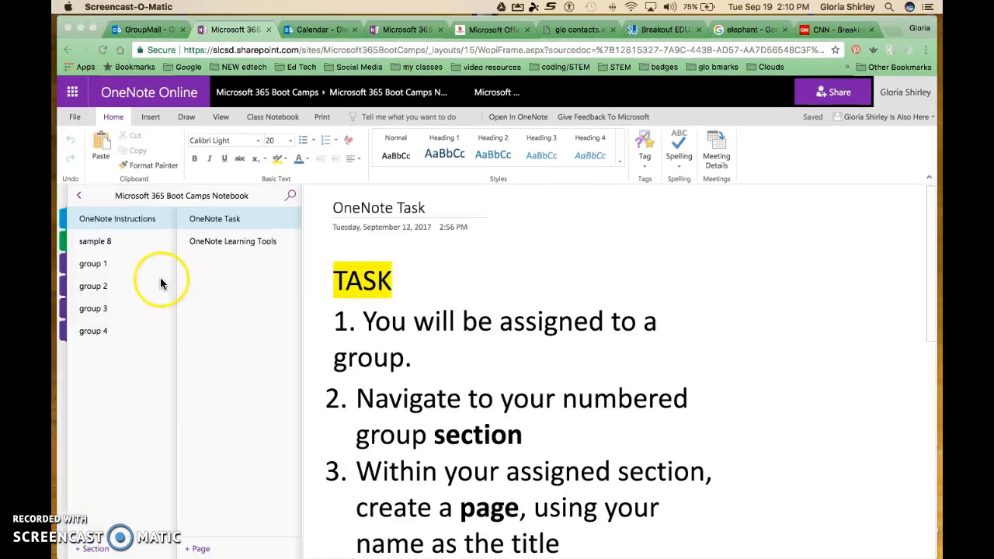
# Open the sample 8 section and title its untitled page with the author's first name
pyautogui.click(101, 245)
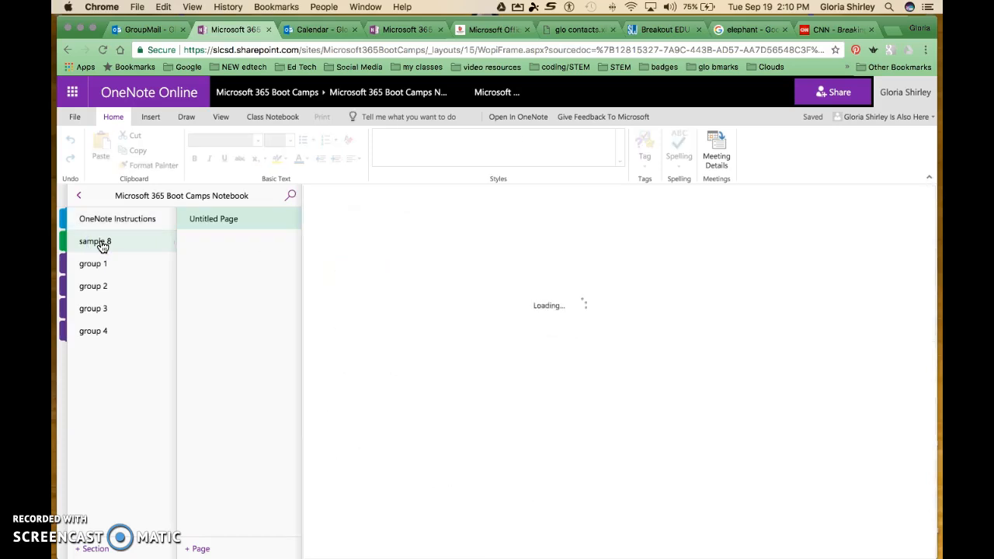
pyautogui.click(101, 246)
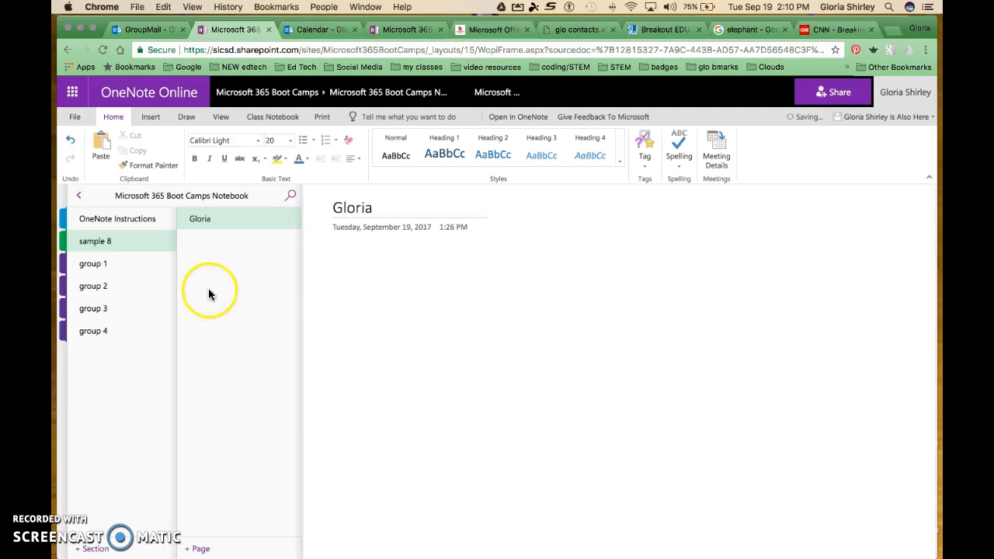
# Add a new untitled page to the sample 8 section and return to the section's first page
pyautogui.click(195, 547)
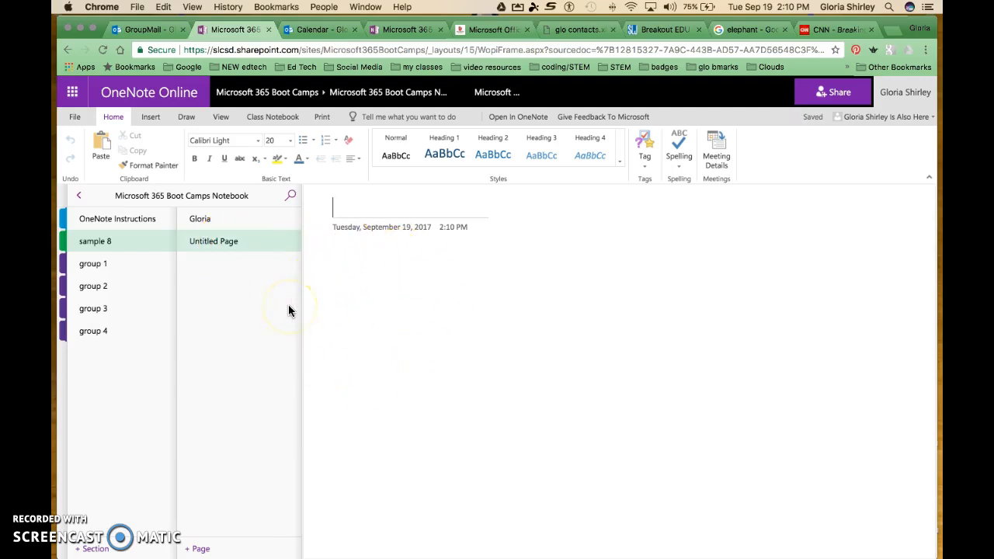
pyautogui.click(221, 220)
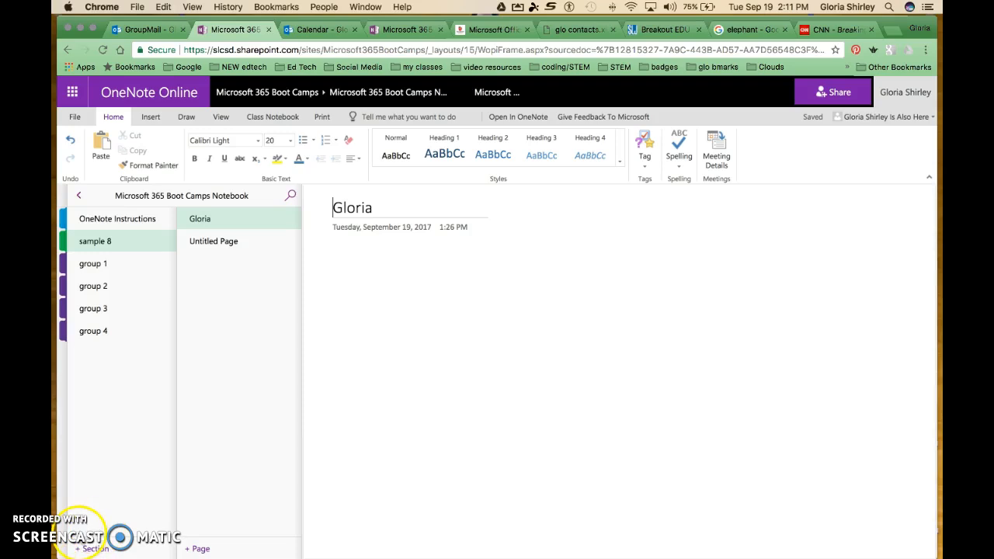
pyautogui.click(79, 536)
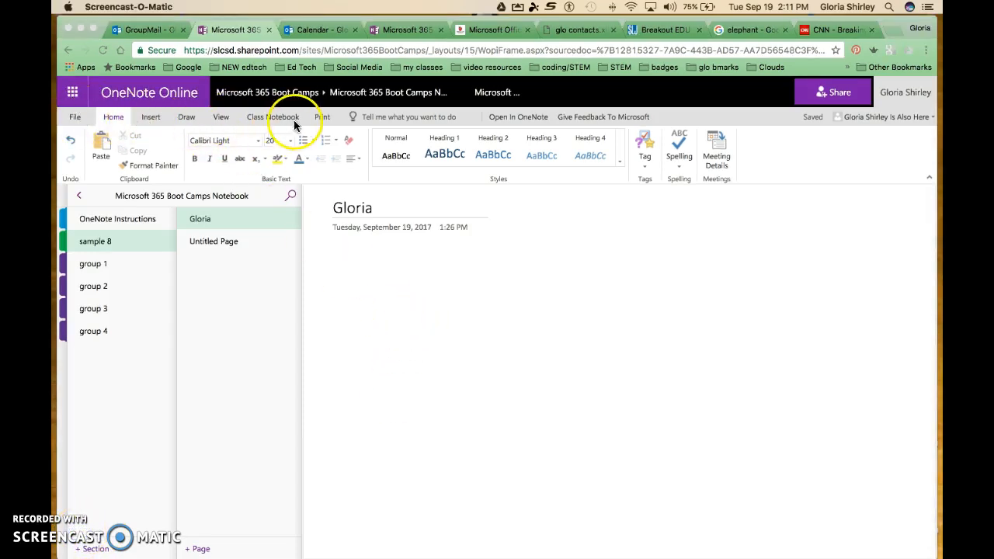
pyautogui.click(75, 121)
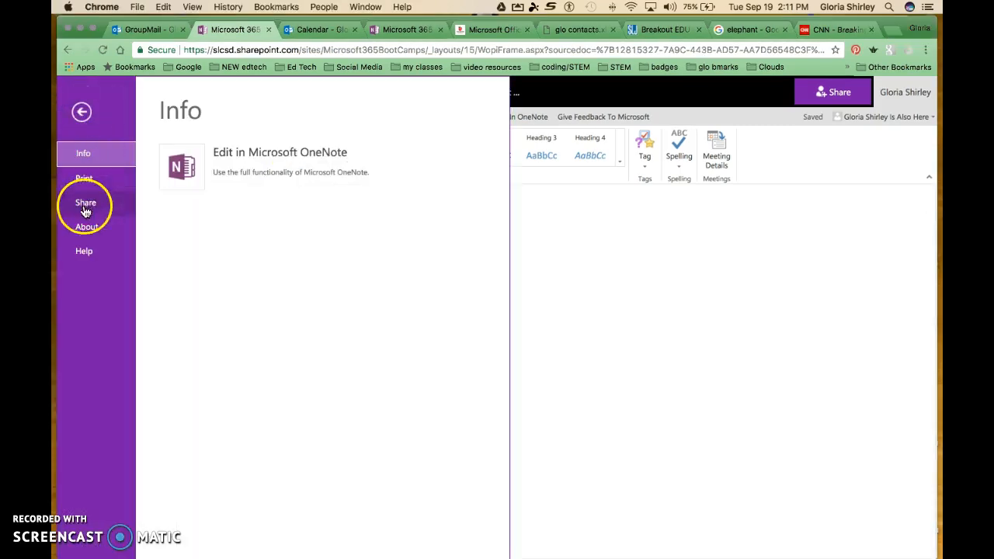
pyautogui.click(81, 115)
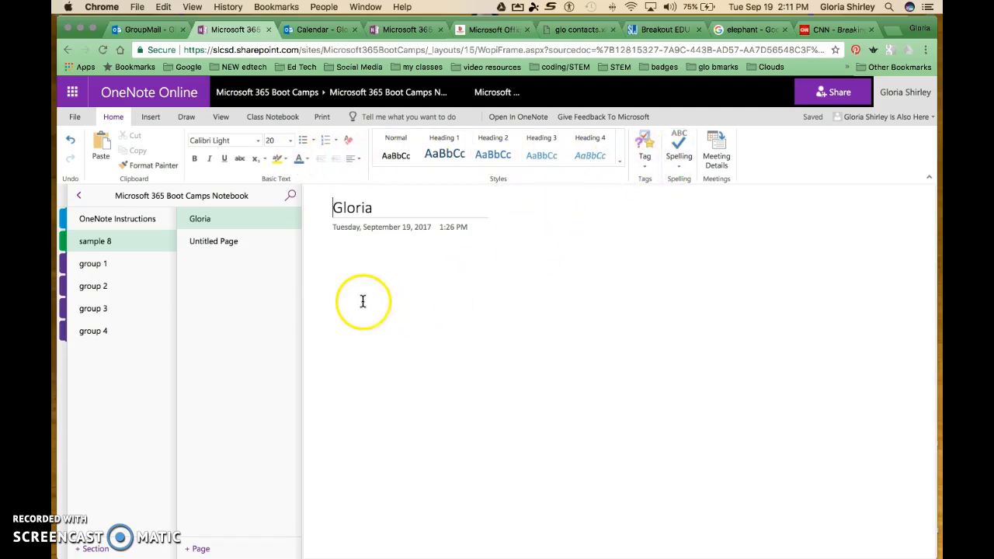
# Enter the text "Just start typing" in the body of the first page in the sample 8 section
pyautogui.click(345, 272)
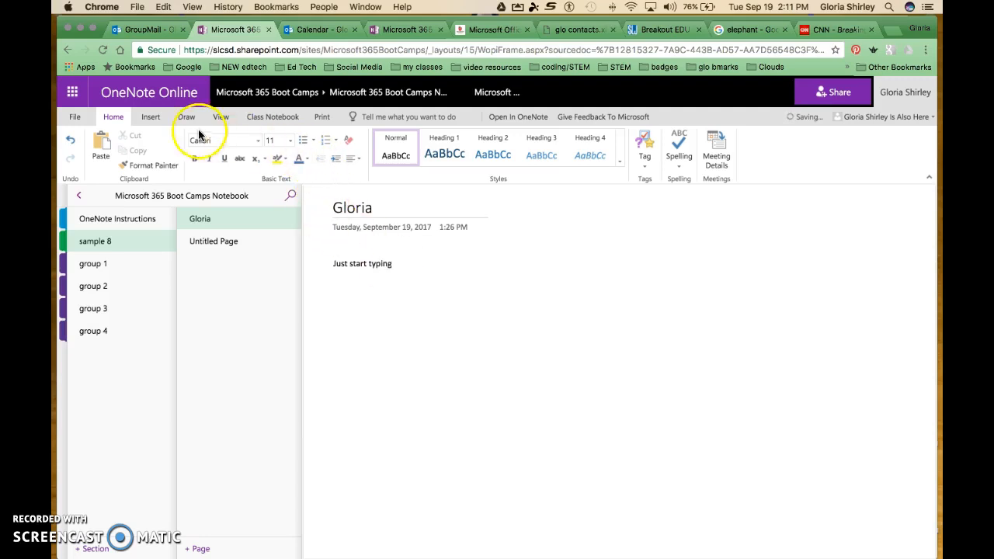
# Look through the insert options for the page, including the table size grid, without inserting anything
pyautogui.click(151, 117)
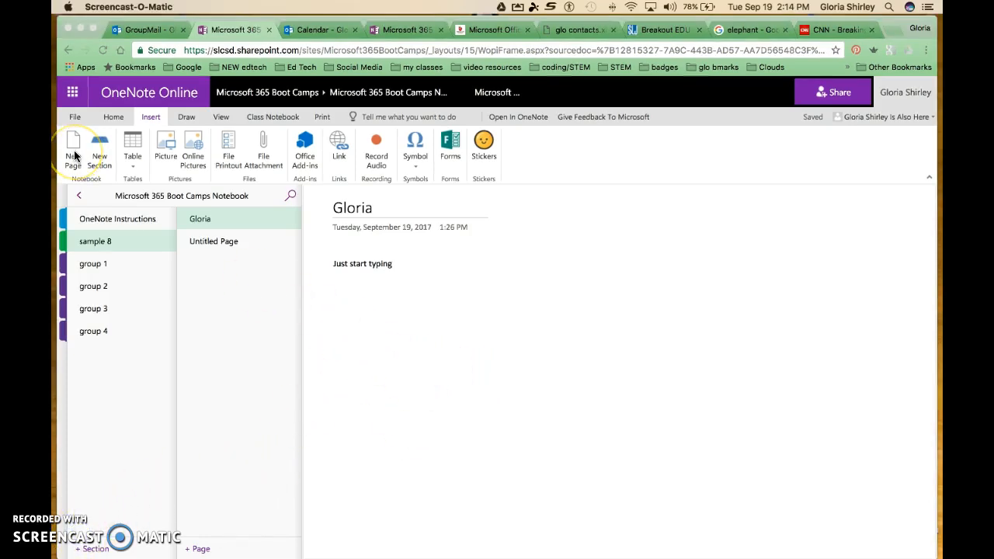
pyautogui.click(99, 150)
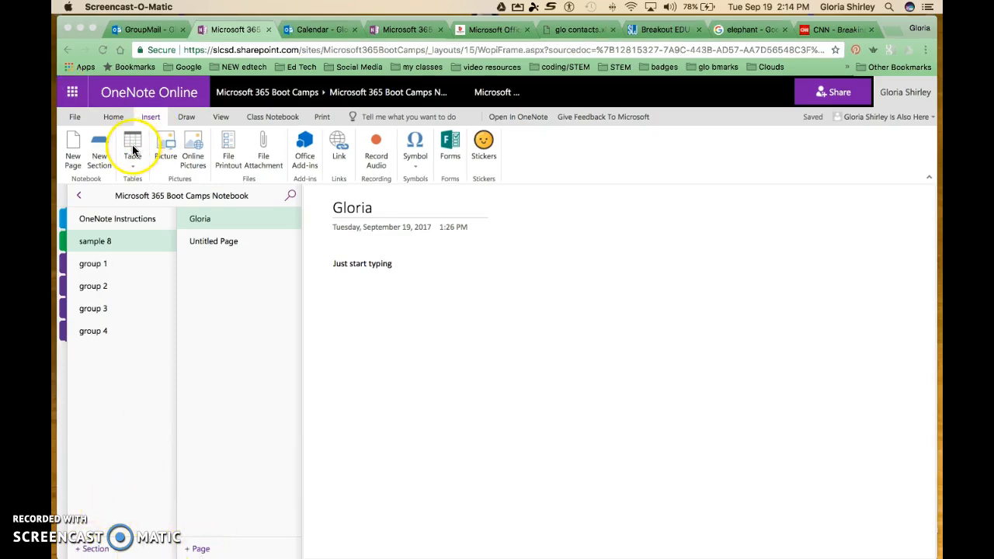
pyautogui.click(132, 170)
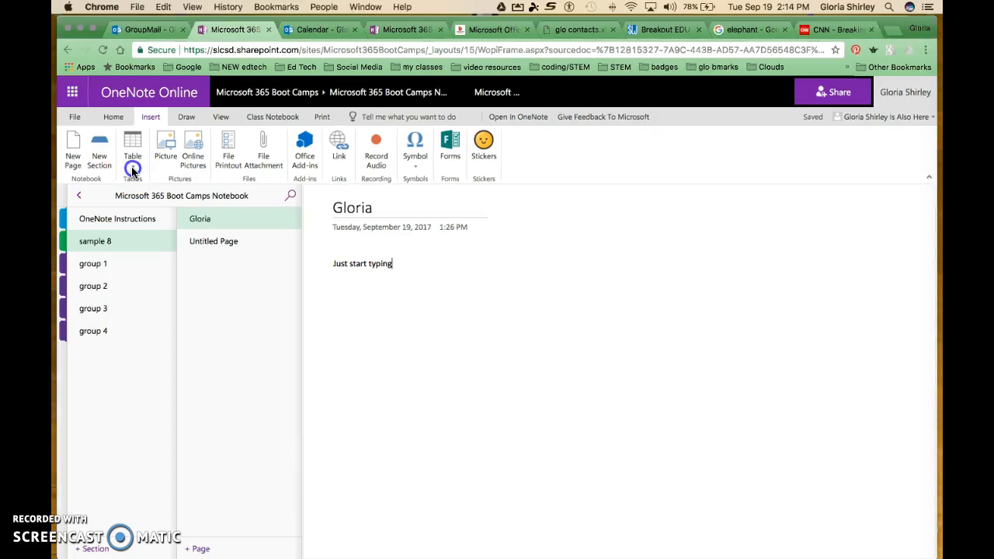
pyautogui.click(132, 170)
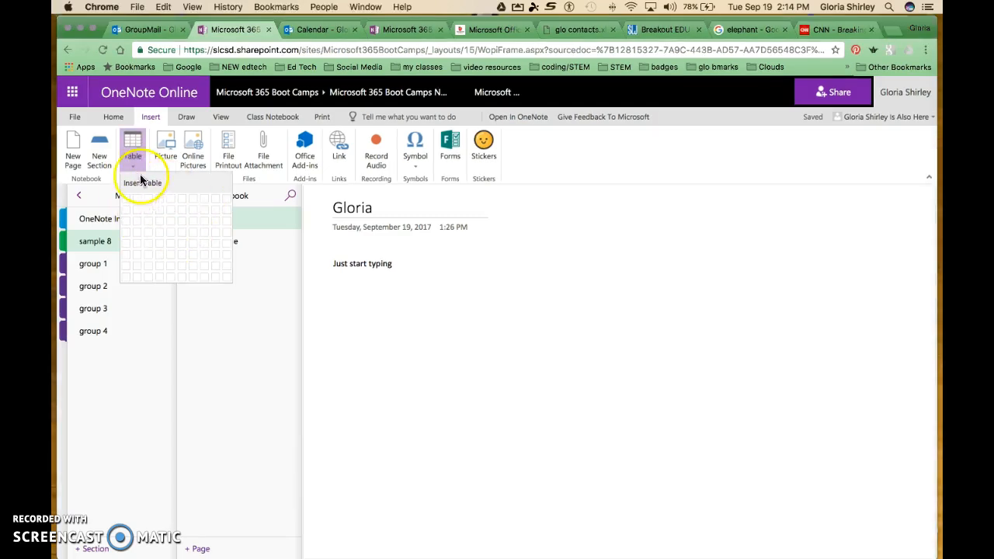
pyautogui.click(133, 149)
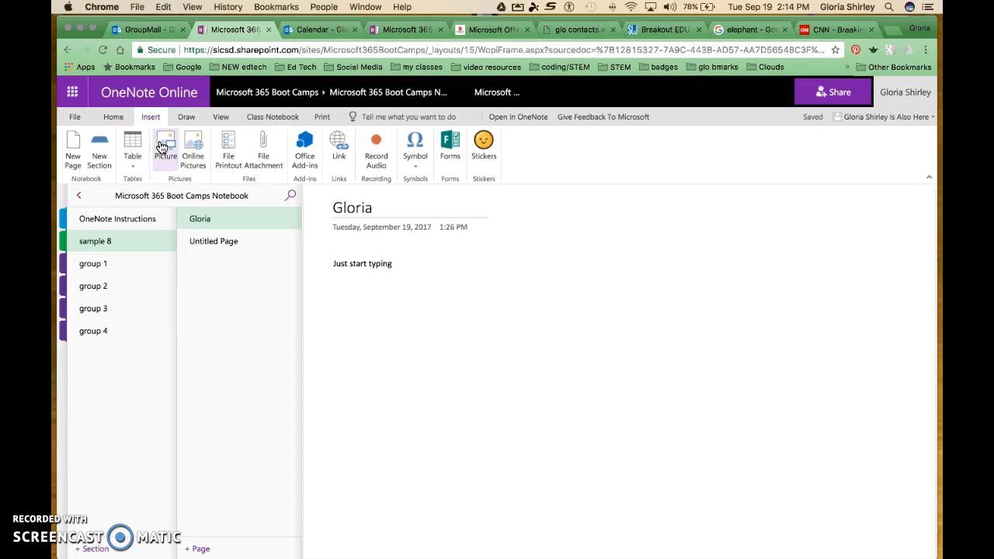
pyautogui.click(194, 151)
# Insert the OneNote task template Word document from the Desktop as a file attachment below the typed text
pyautogui.click(265, 149)
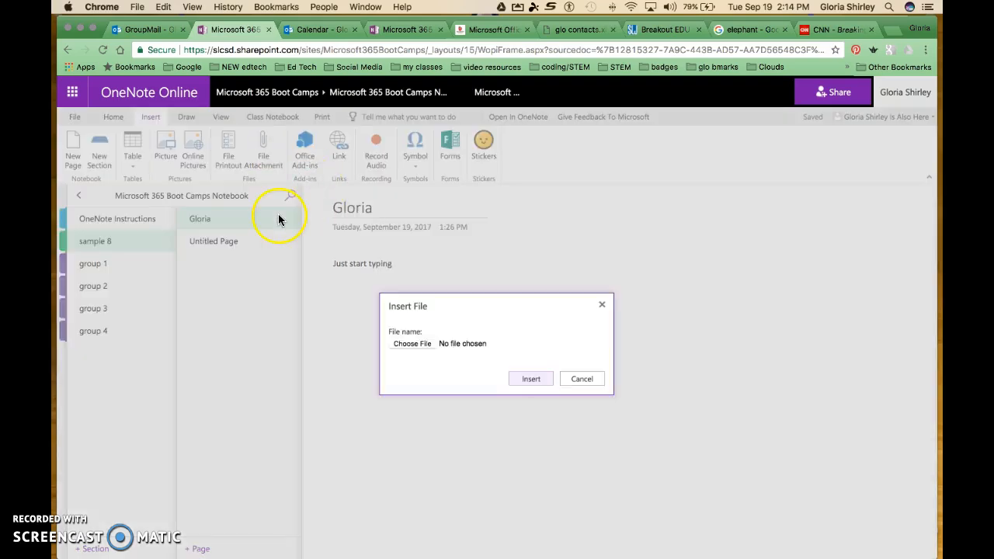
pyautogui.click(419, 347)
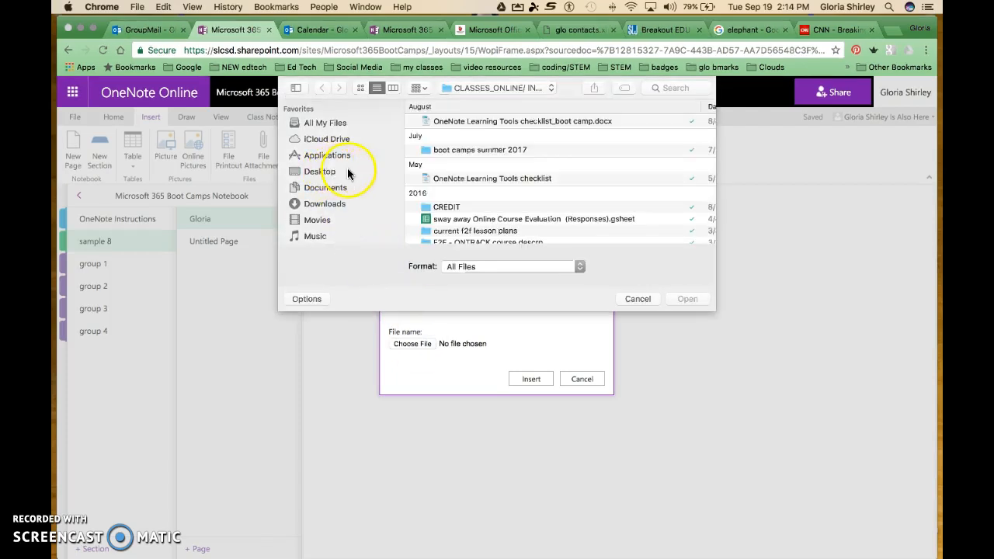
pyautogui.click(321, 173)
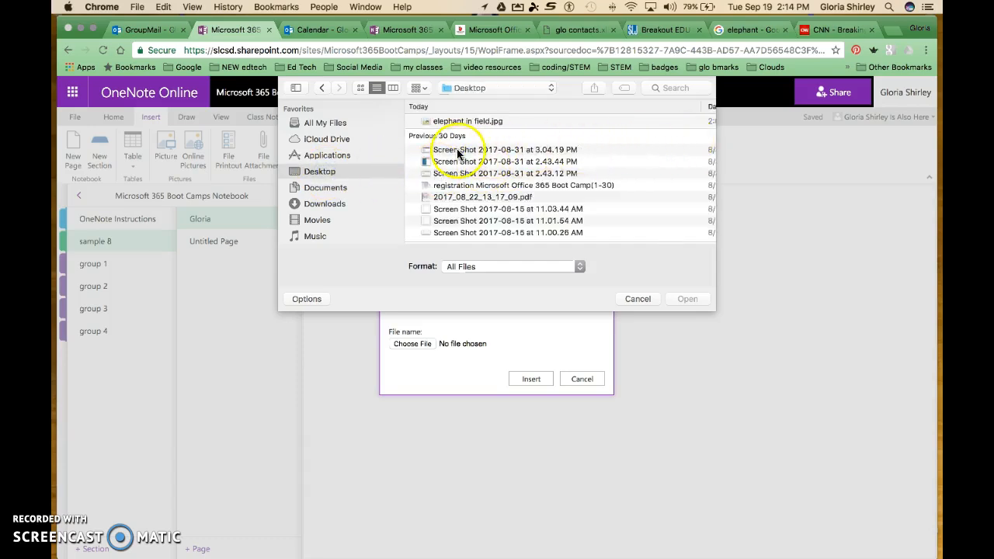
pyautogui.scroll(-10, 501, 147)
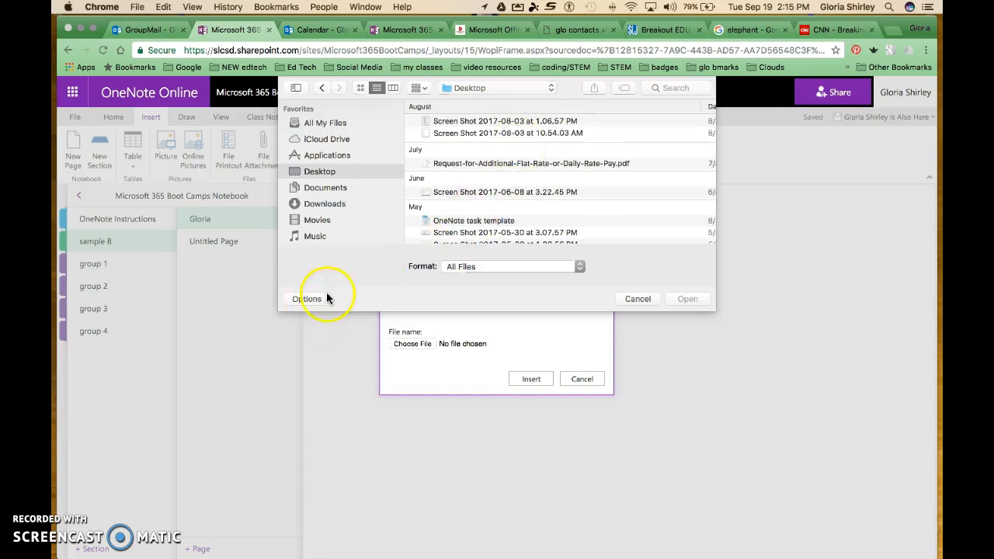
pyautogui.scroll(-5, 525, 190)
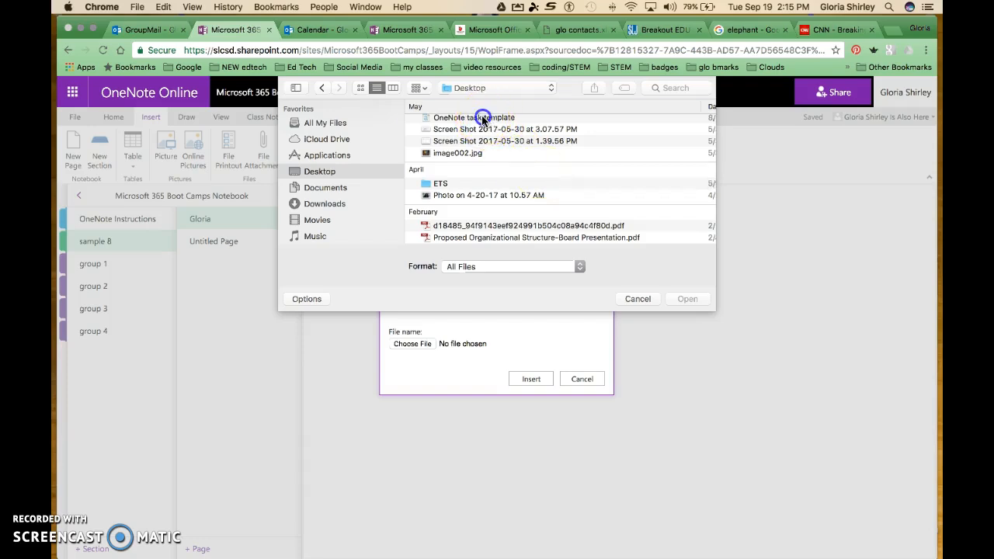
pyautogui.click(477, 120)
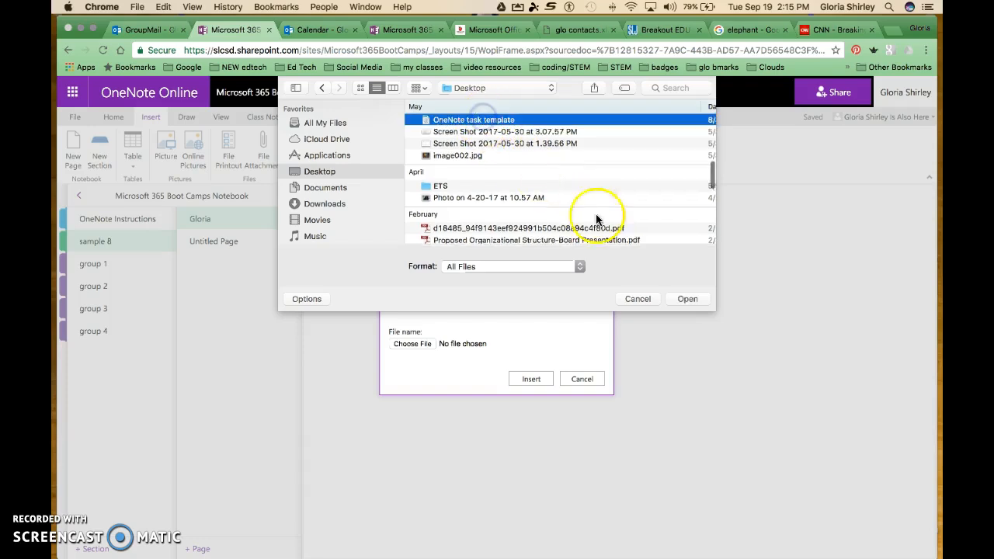
pyautogui.click(685, 299)
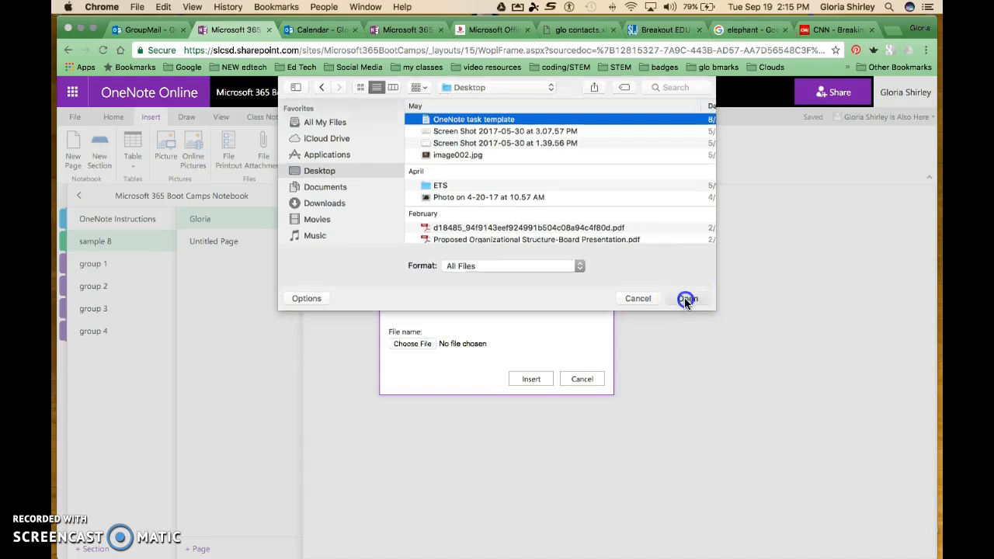
pyautogui.click(546, 379)
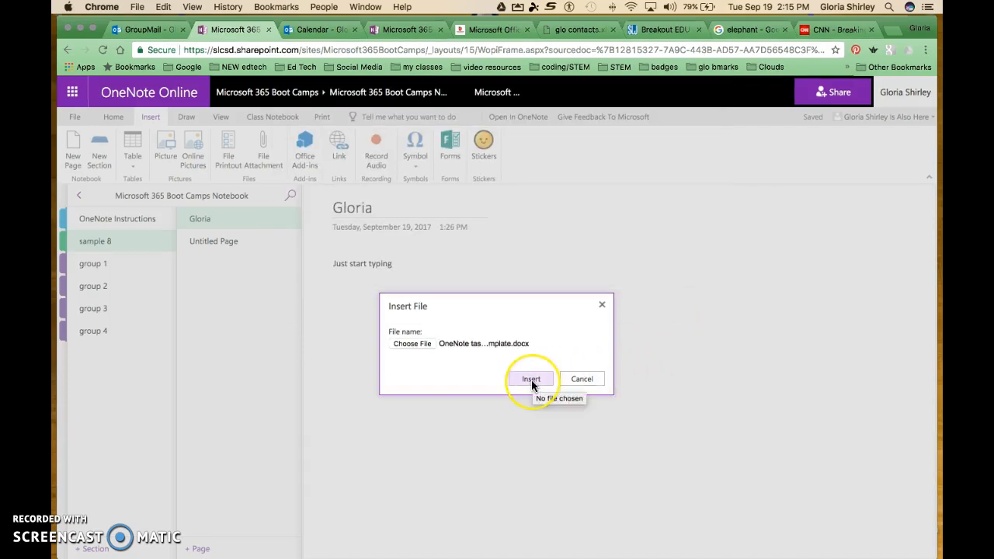
pyautogui.click(531, 380)
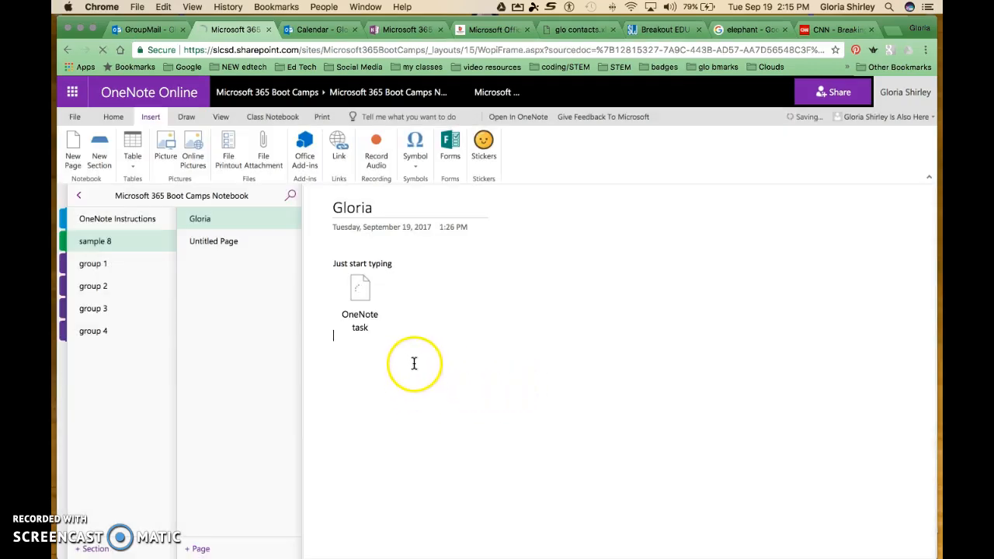
# Insert the OneNote task template document from the Desktop as a file printout below the attachment
pyautogui.click(345, 285)
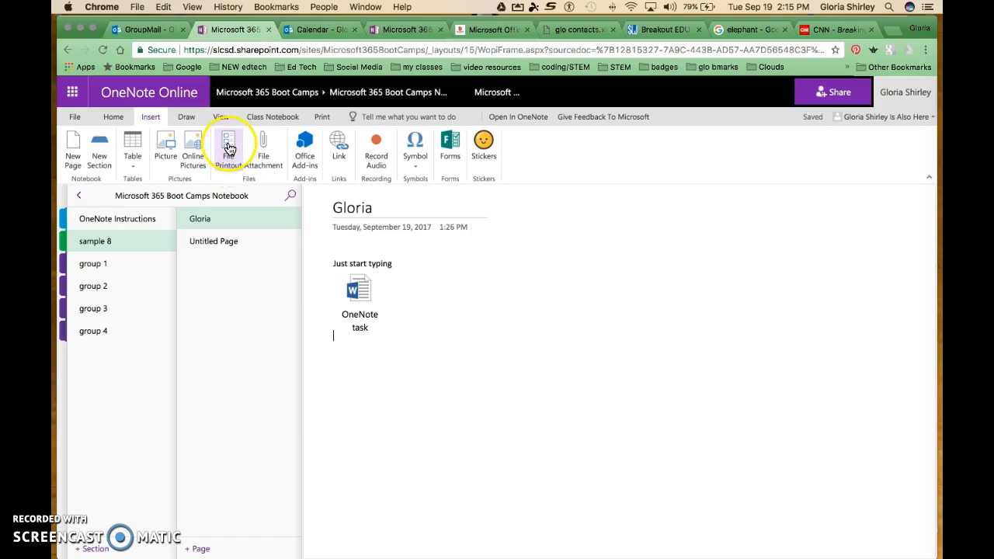
pyautogui.click(229, 151)
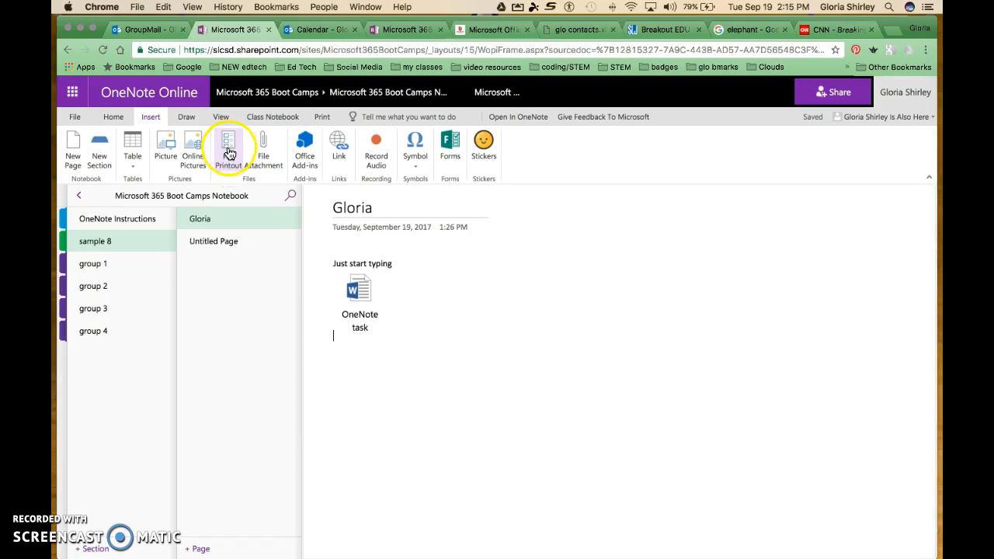
pyautogui.click(229, 151)
pyautogui.click(417, 344)
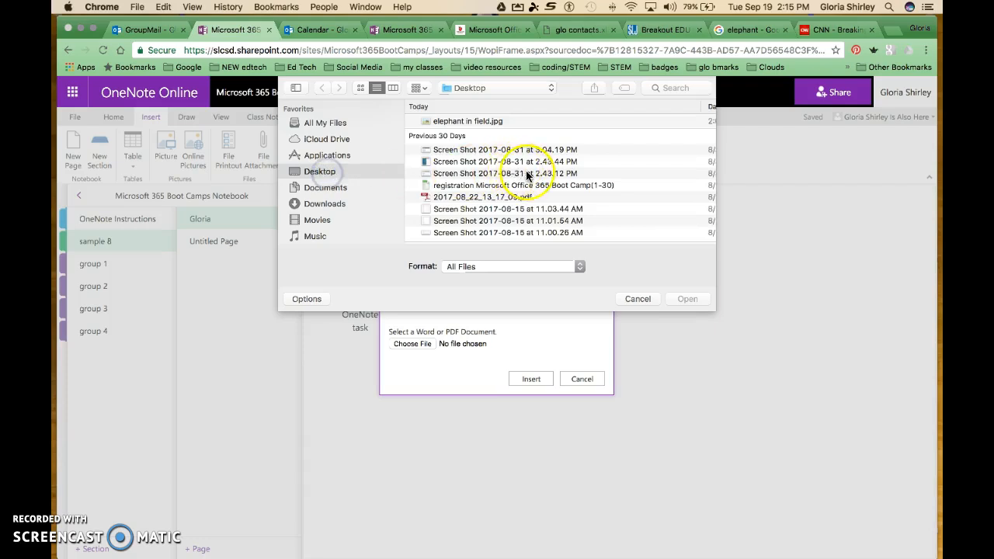
pyautogui.scroll(-10, 594, 180)
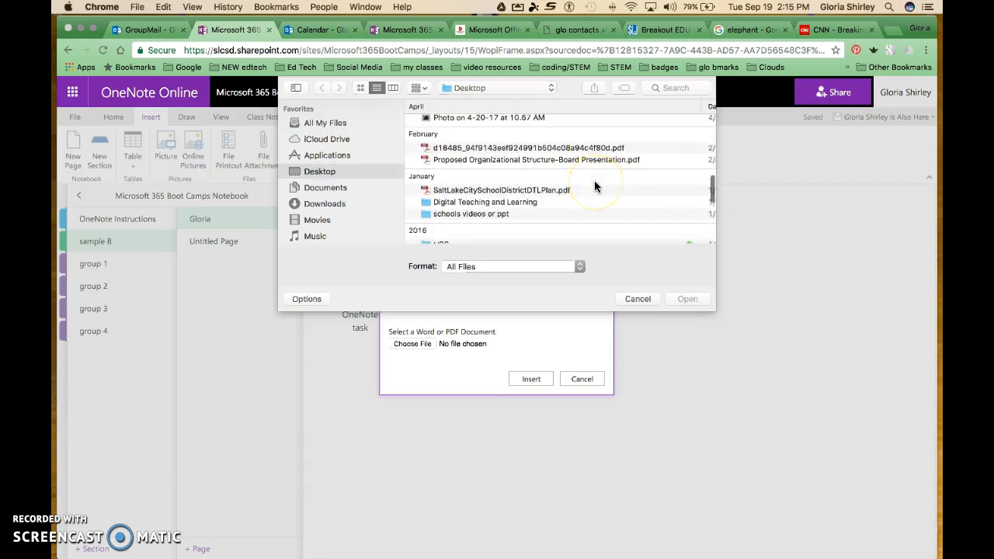
pyautogui.scroll(-5, 594, 180)
pyautogui.scroll(10, 591, 177)
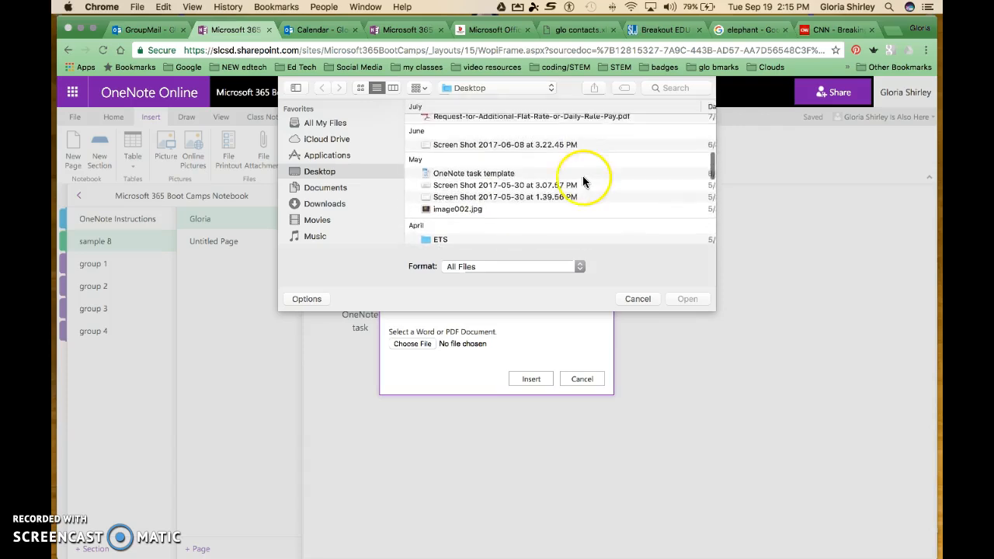
pyautogui.click(475, 174)
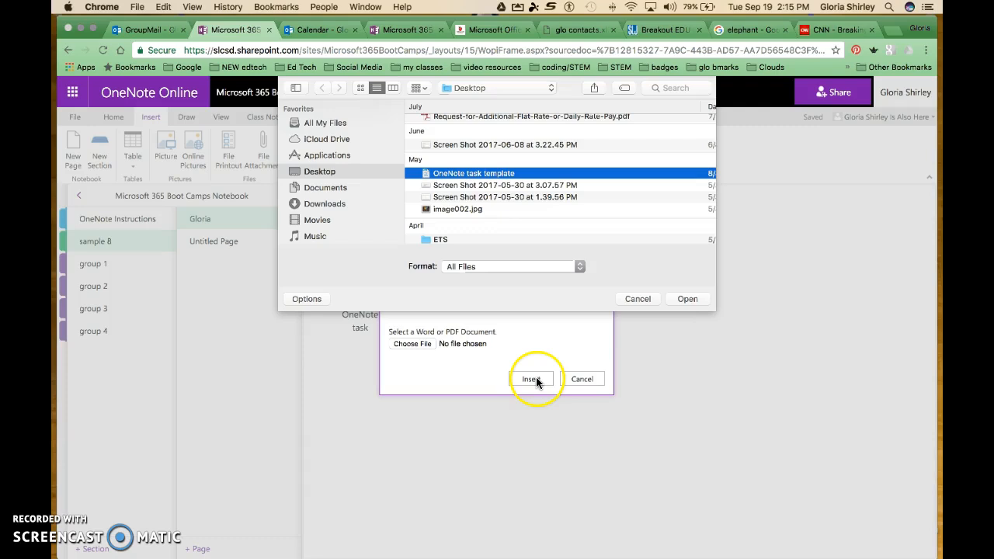
pyautogui.click(688, 299)
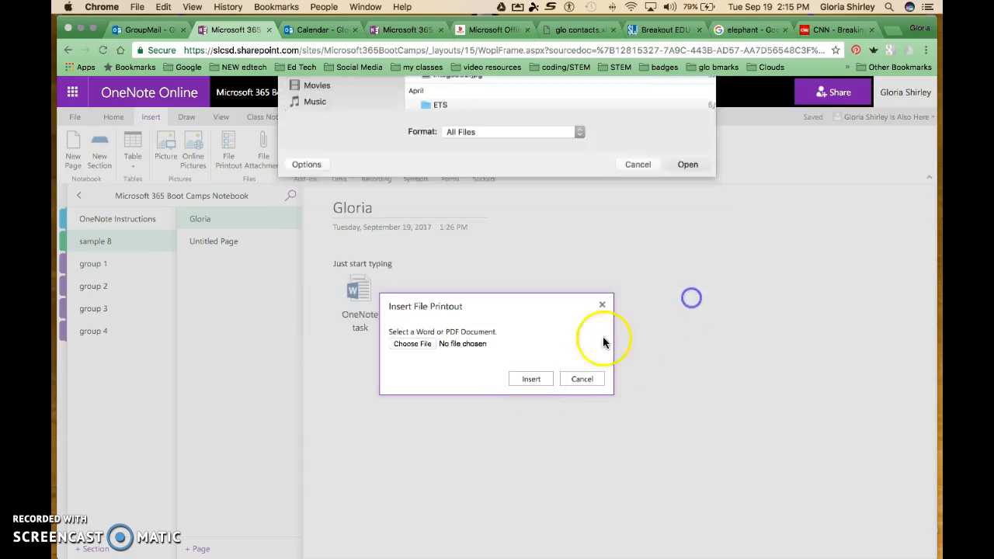
pyautogui.click(532, 379)
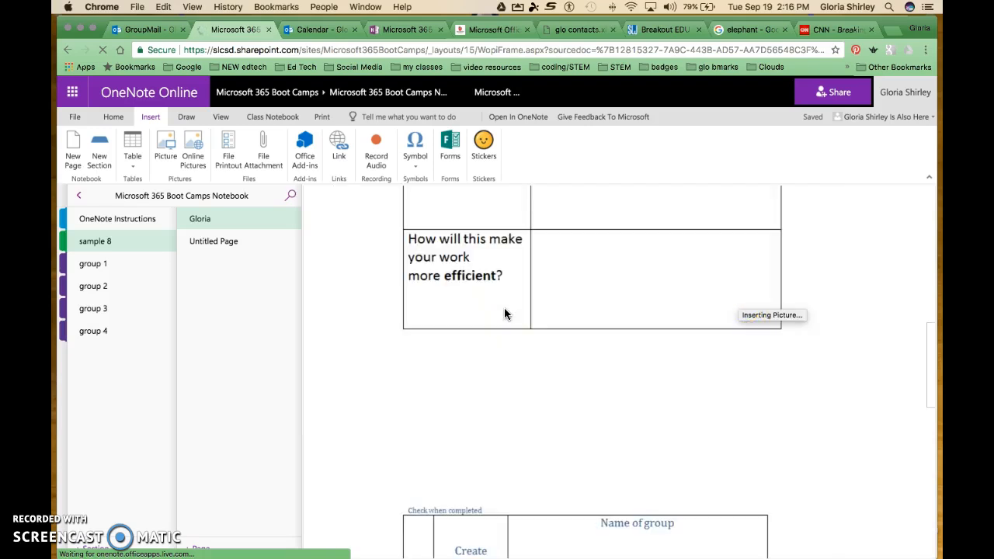
# Review the inserted OneNote task template printout and the two Word attachment icons above it on the page
pyautogui.scroll(5, 653, 309)
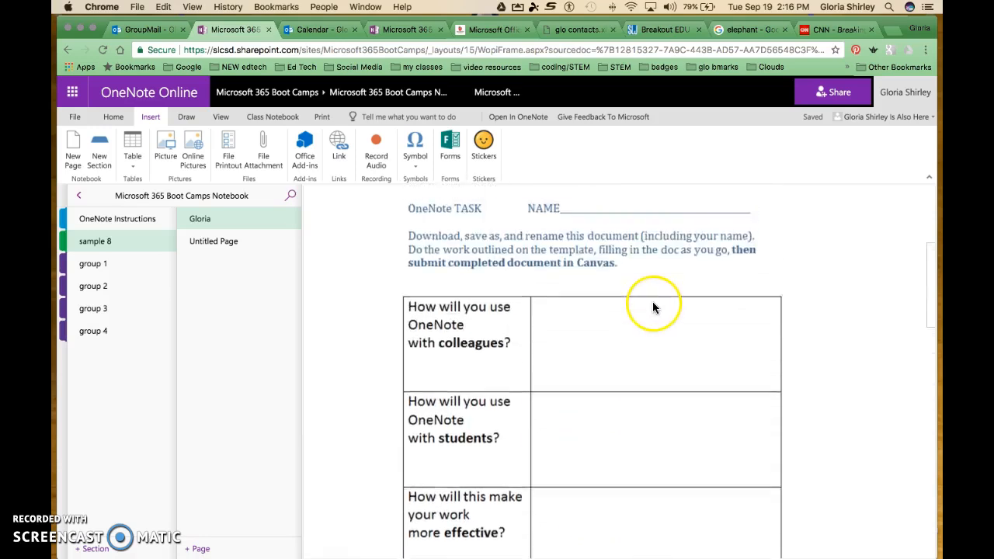
pyautogui.scroll(-3, 652, 308)
pyautogui.scroll(-3, 652, 308)
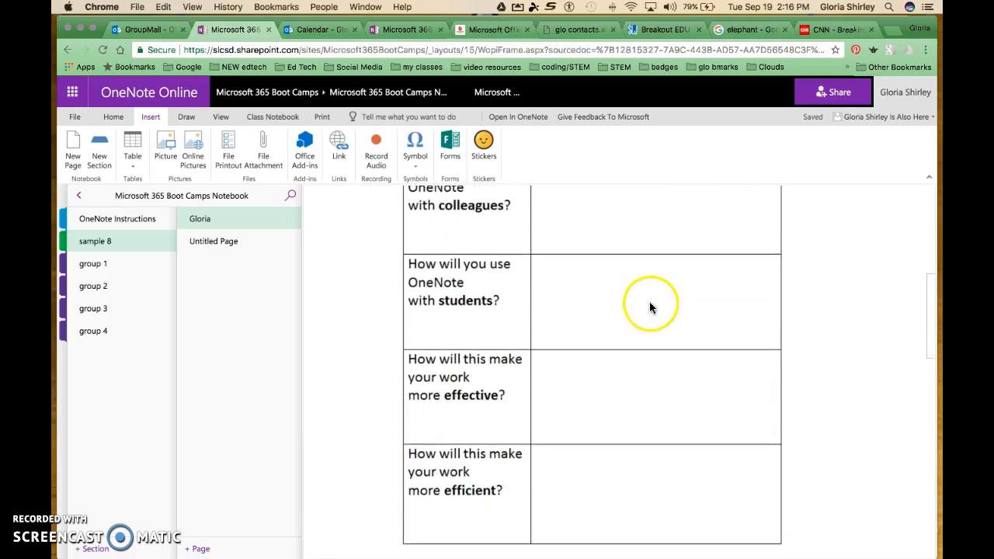
pyautogui.scroll(3, 609, 343)
pyautogui.scroll(1, 606, 337)
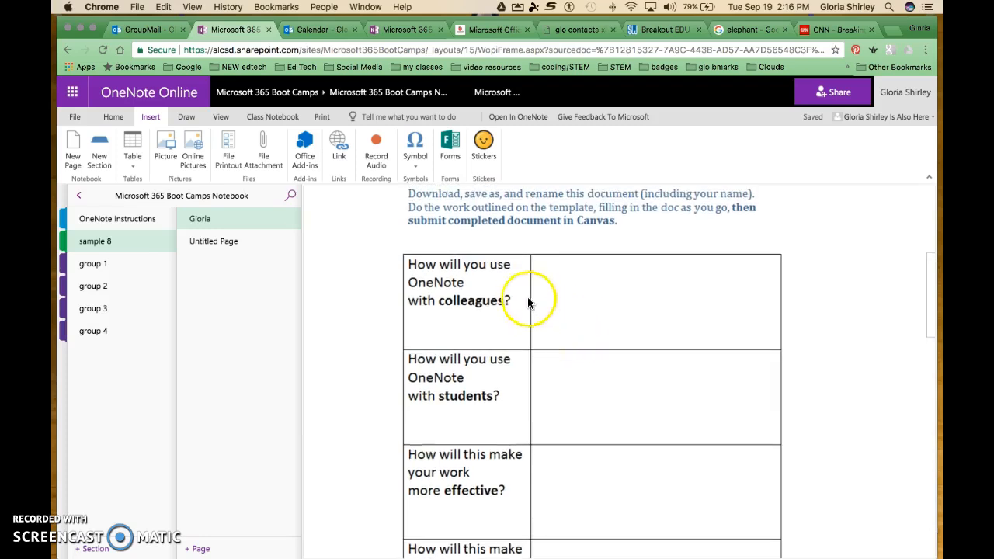
pyautogui.scroll(3, 691, 381)
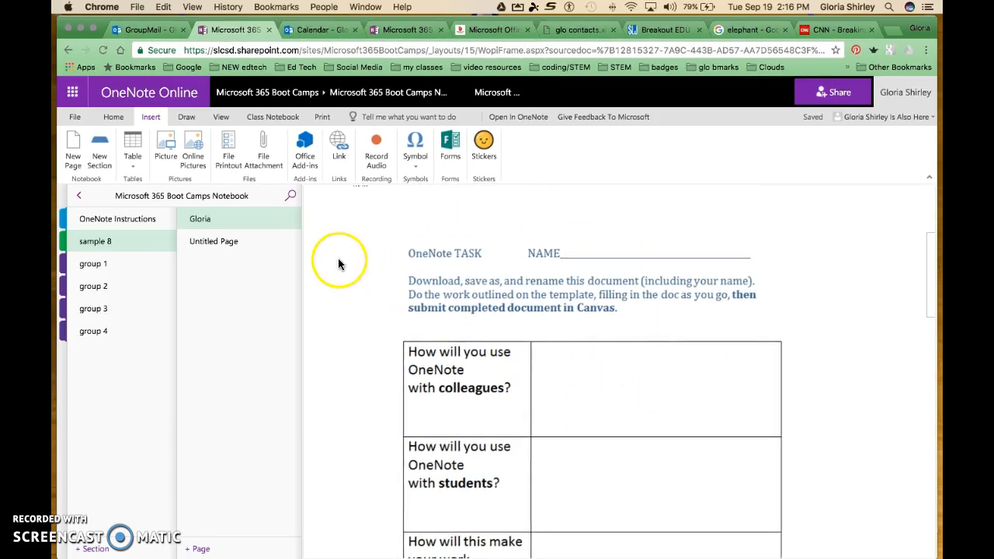
pyautogui.scroll(5, 339, 258)
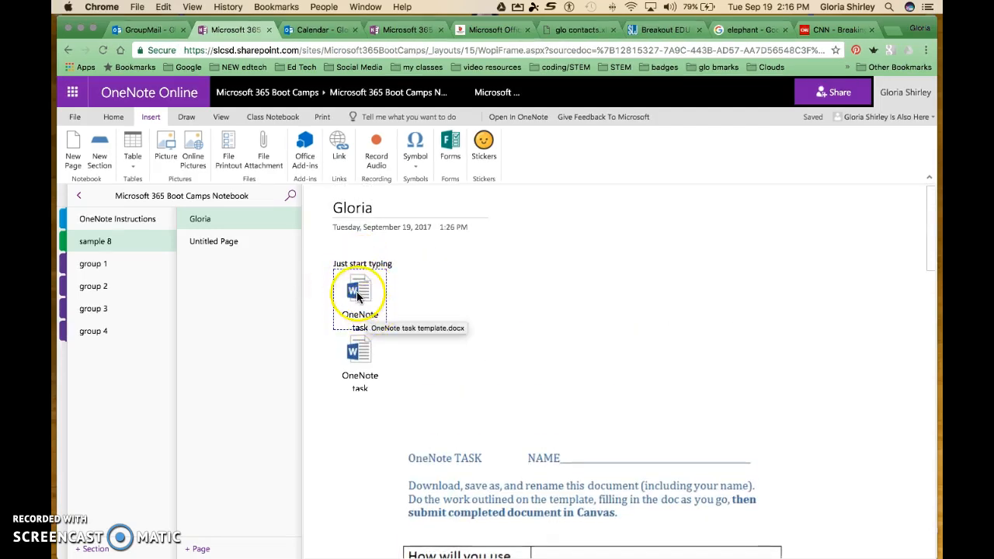
pyautogui.click(78, 528)
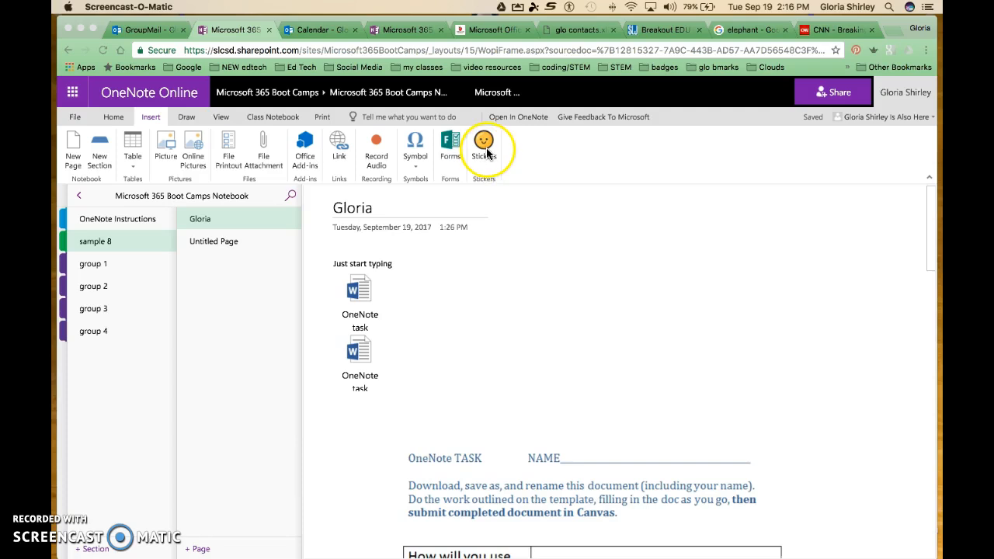
# Handwrite the word "draw" in dark green pen in the blank area beside the page title
pyautogui.click(190, 117)
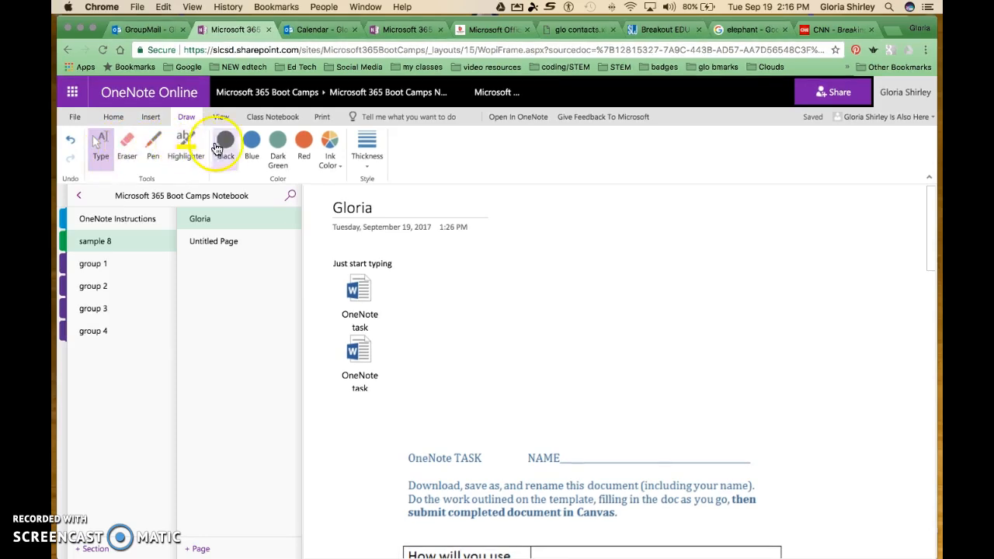
pyautogui.click(277, 145)
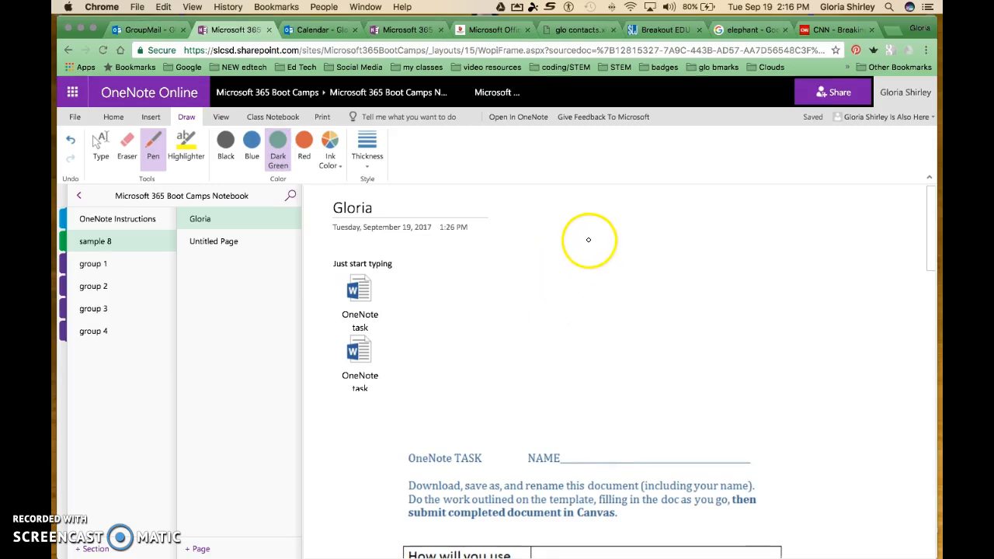
pyautogui.moveTo(590, 234); pyautogui.dragTo(566, 250)
pyautogui.moveTo(585, 218)
pyautogui.mouseDown()
pyautogui.moveTo(592, 262)
pyautogui.moveTo(613, 240)
pyautogui.mouseUp()
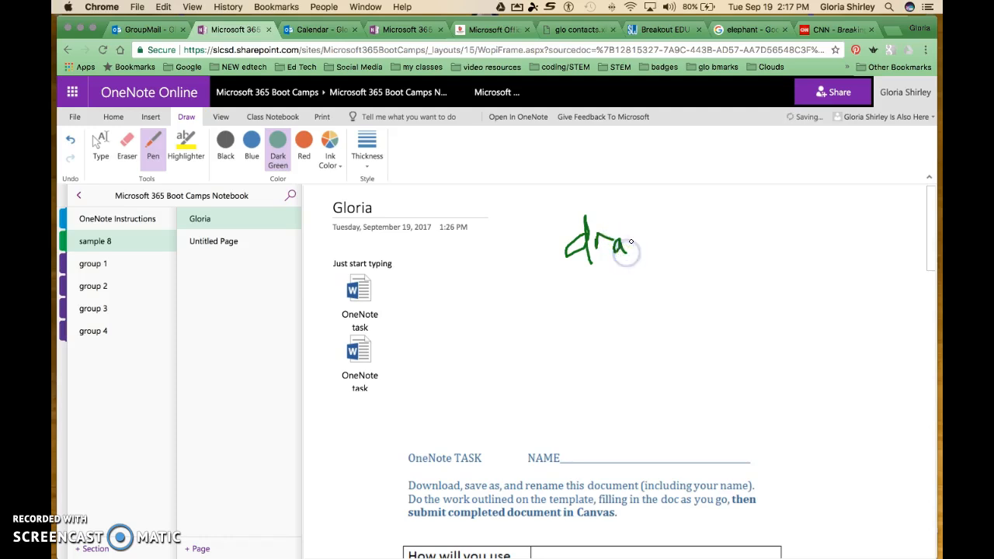
pyautogui.moveTo(648, 250); pyautogui.dragTo(654, 238)
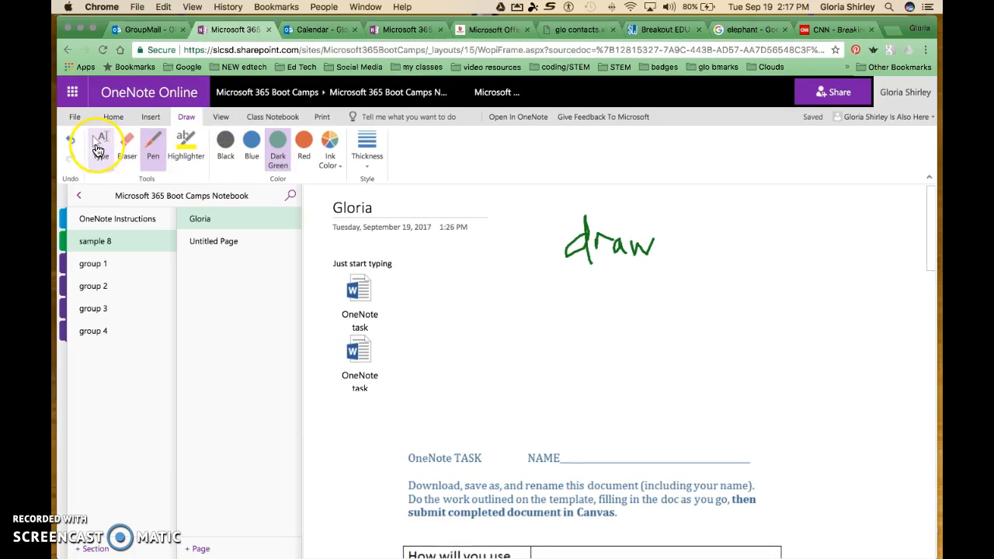
# Display the saved versions of the first page in the sample 8 section and view the oldest, followed by the newer one
pyautogui.click(221, 121)
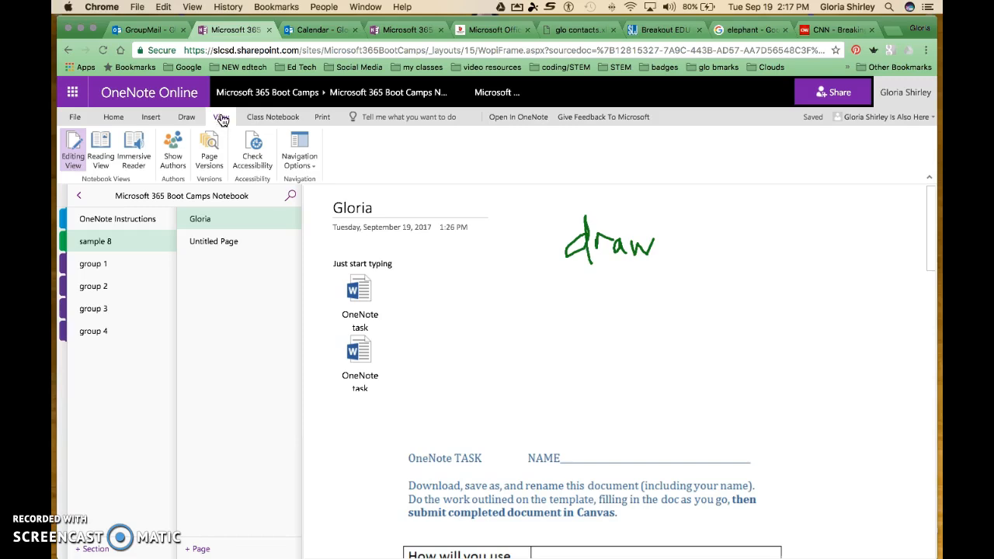
pyautogui.click(211, 164)
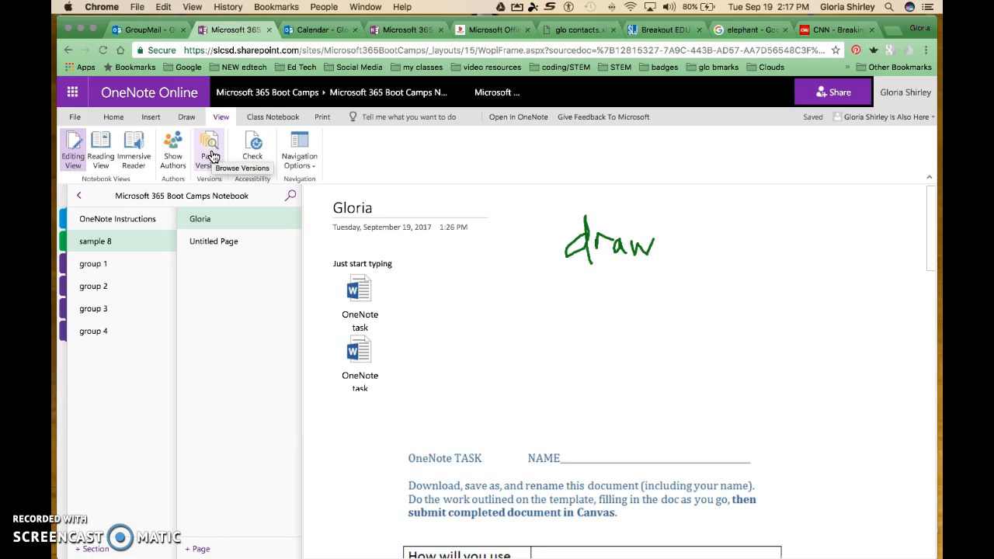
pyautogui.click(212, 156)
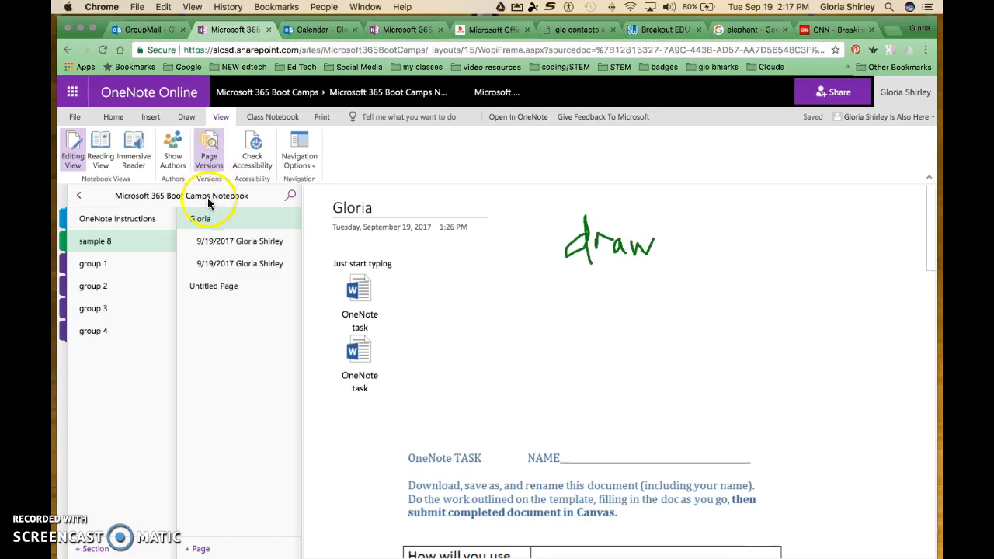
pyautogui.click(249, 264)
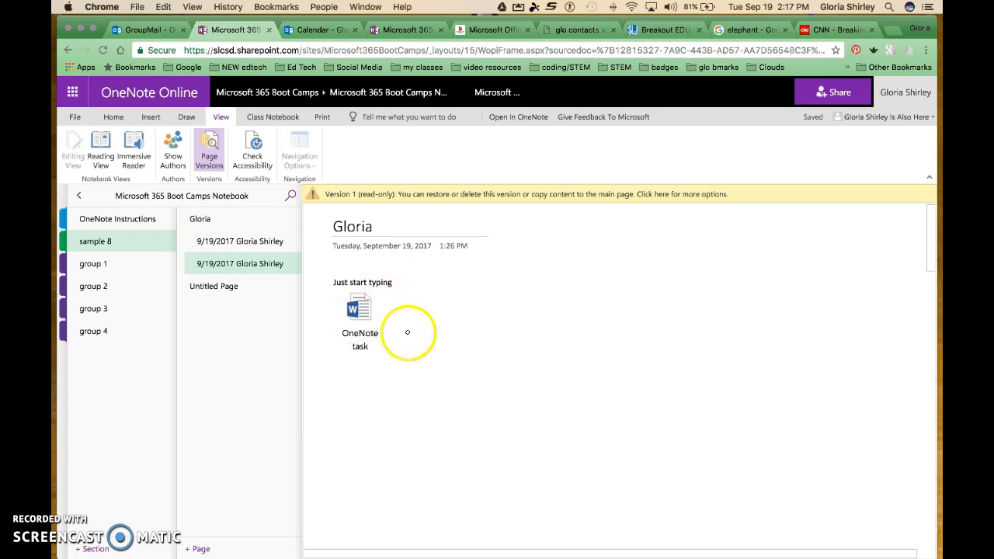
pyautogui.click(261, 240)
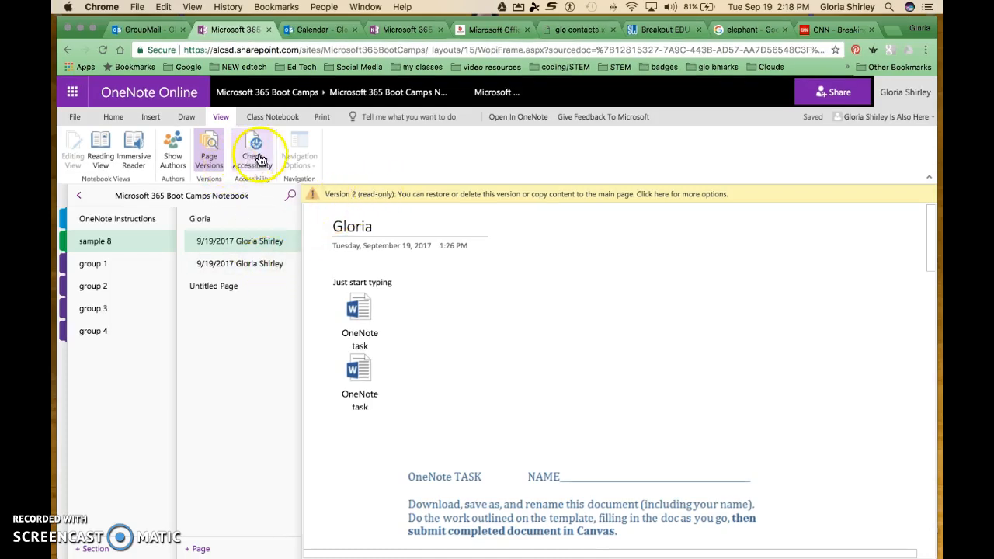
# Show the authors on the opened page version and examine the author markings alongside the printout
pyautogui.click(174, 152)
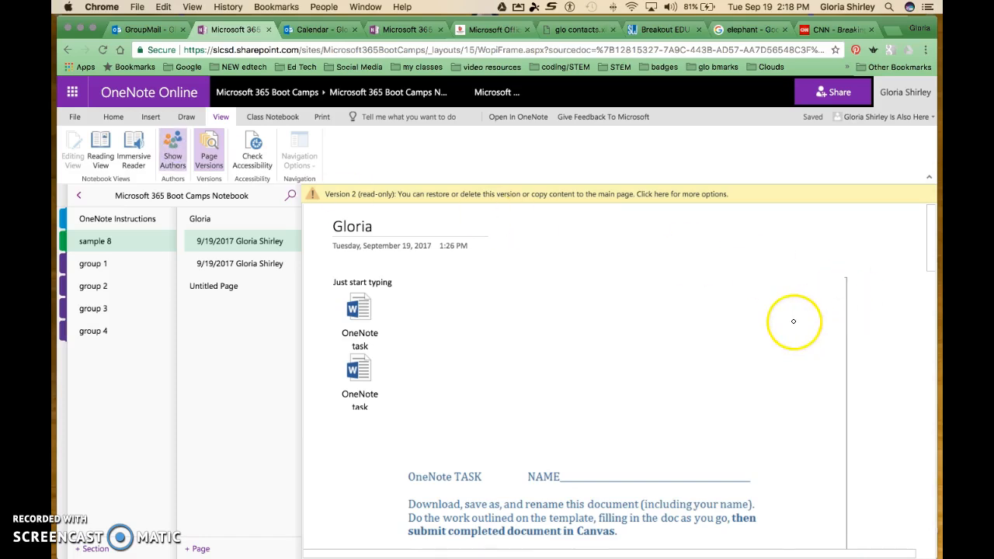
pyautogui.scroll(-5, 793, 321)
pyautogui.scroll(-15, 792, 318)
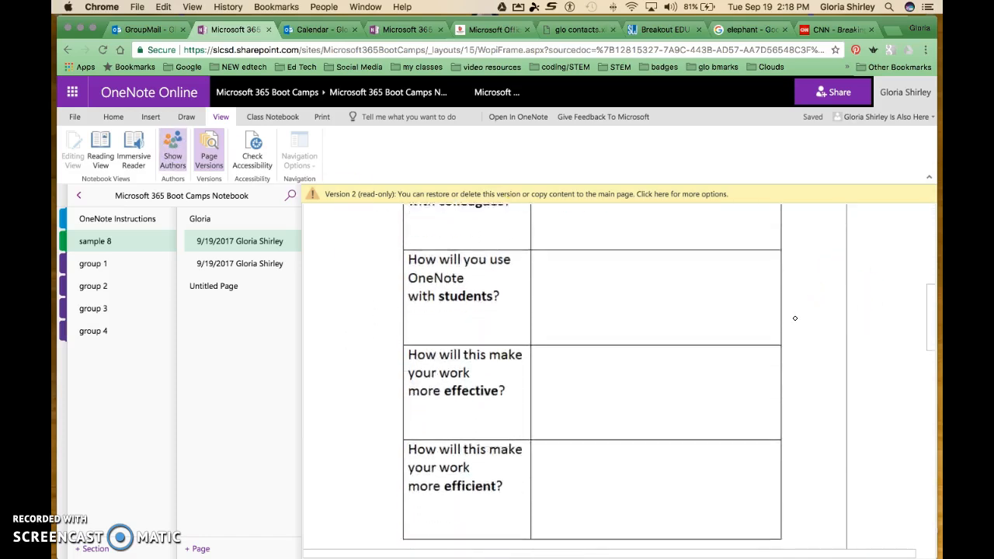
pyautogui.click(913, 344)
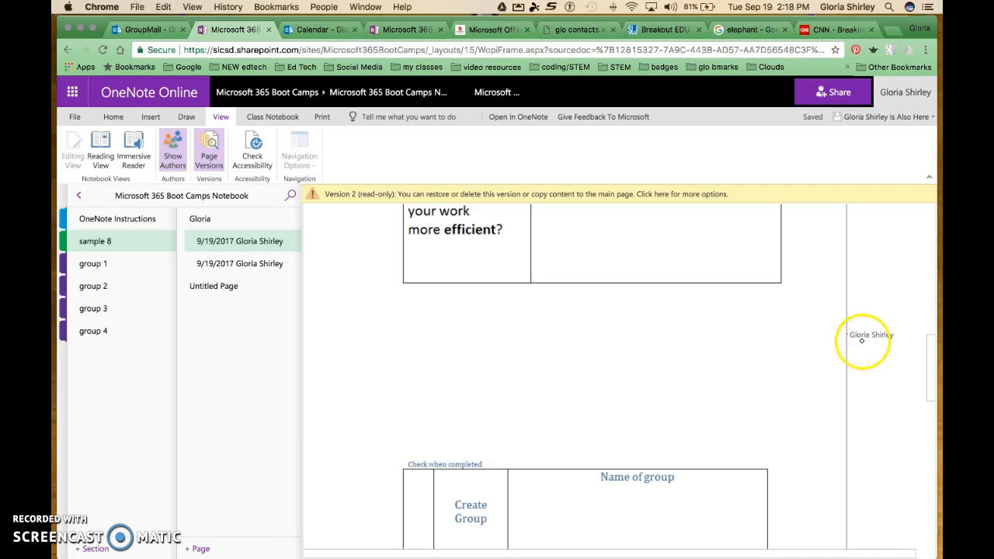
pyautogui.scroll(2, 839, 286)
pyautogui.scroll(-2, 837, 289)
pyautogui.scroll(2, 838, 291)
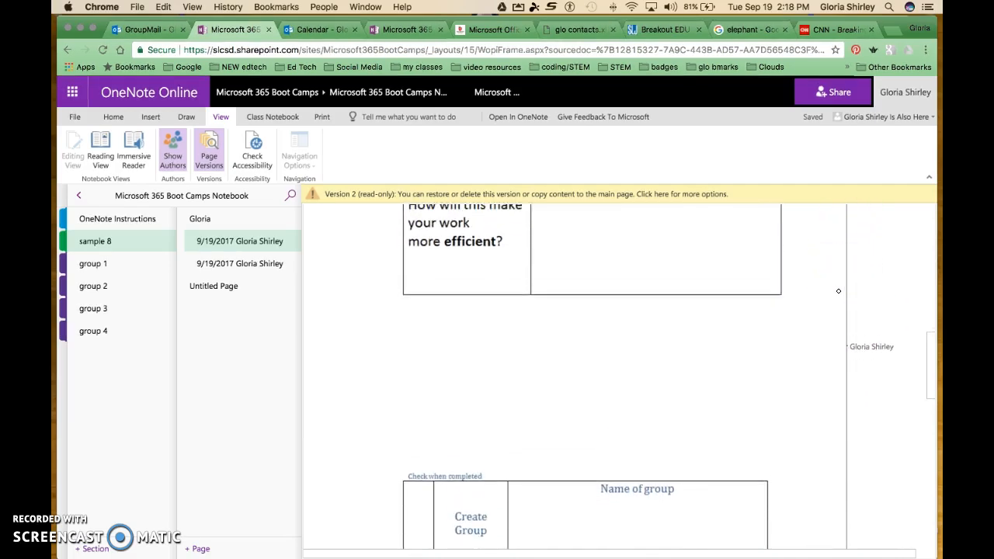
pyautogui.scroll(10, 839, 291)
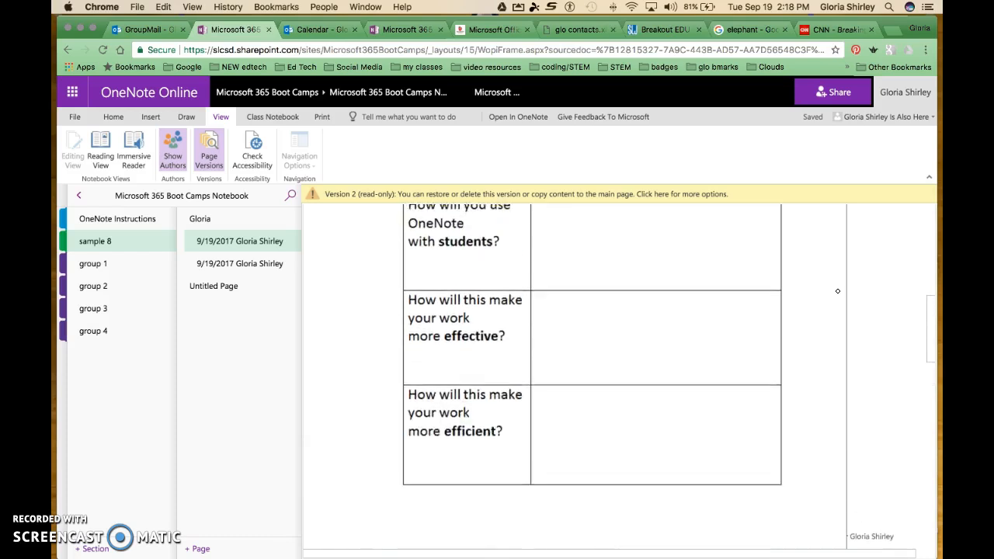
pyautogui.scroll(5, 837, 289)
pyautogui.moveTo(843, 280); pyautogui.dragTo(844, 379)
pyautogui.scroll(-12, 815, 322)
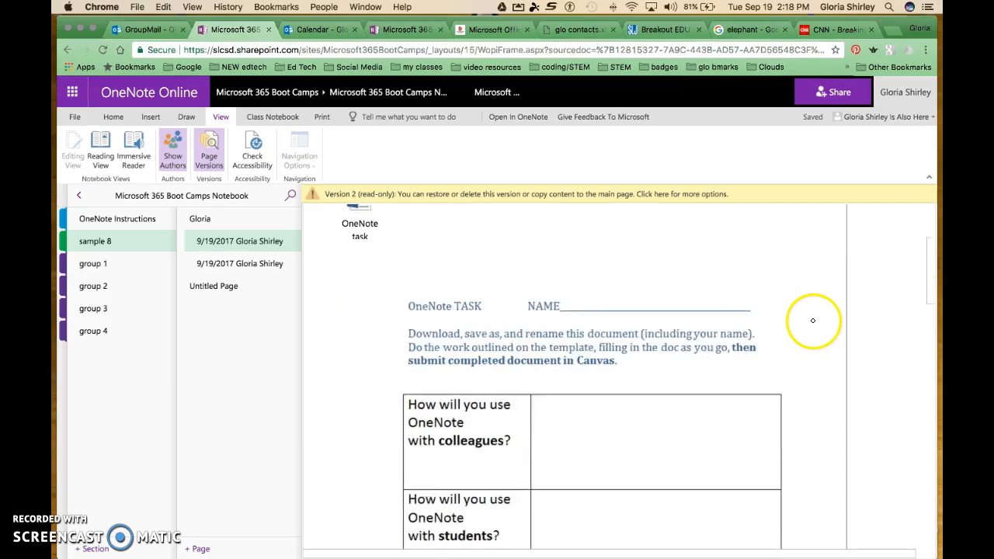
pyautogui.scroll(-1, 799, 315)
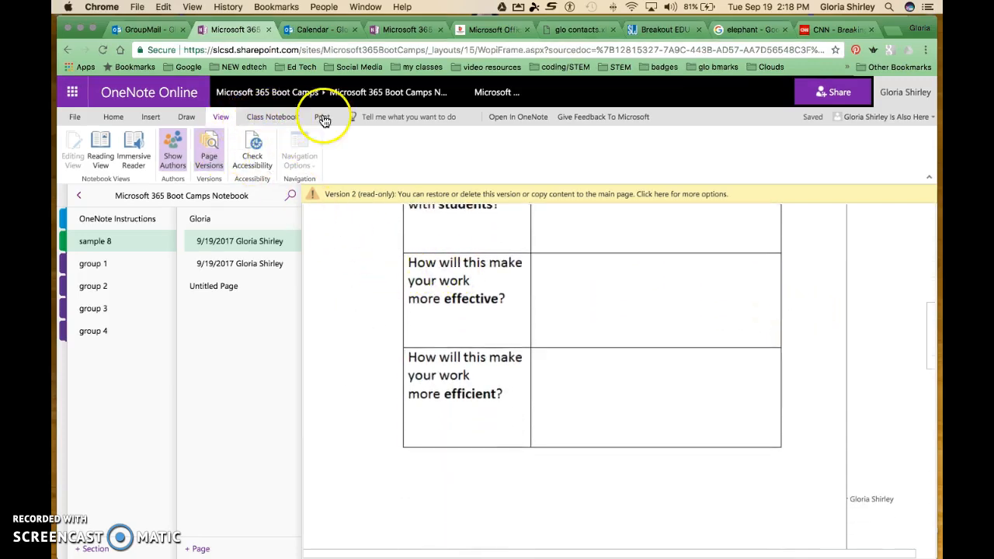
pyautogui.click(519, 121)
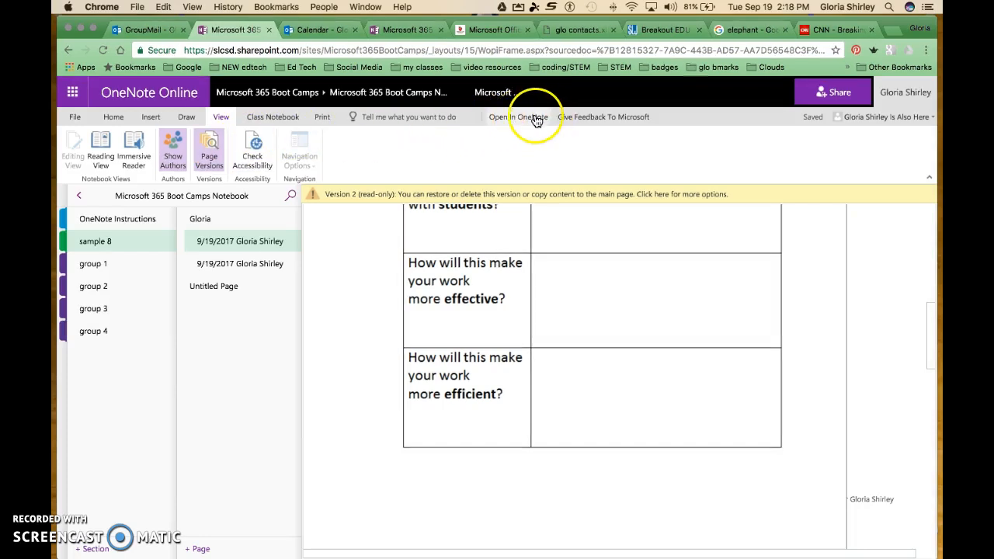
pyautogui.click(533, 122)
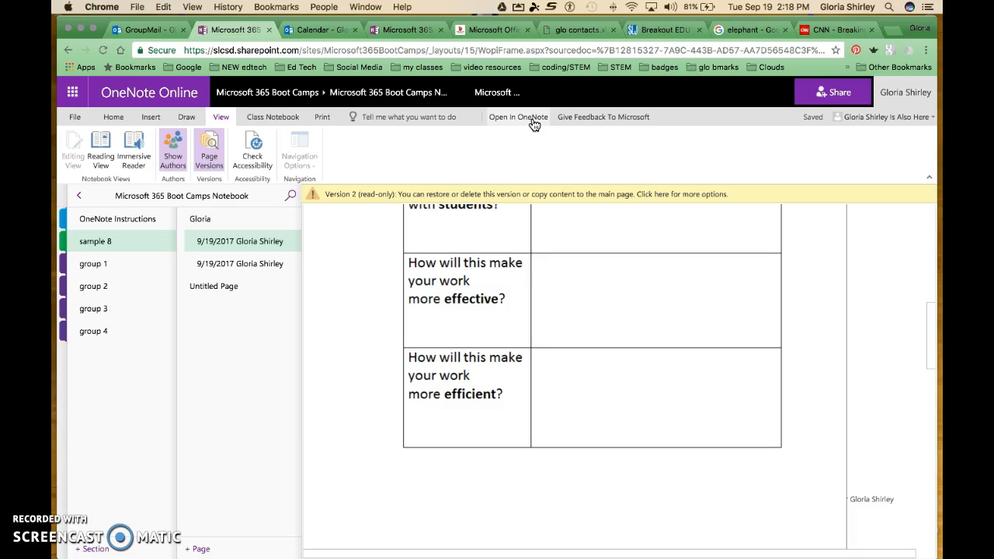
pyautogui.click(518, 122)
pyautogui.click(444, 222)
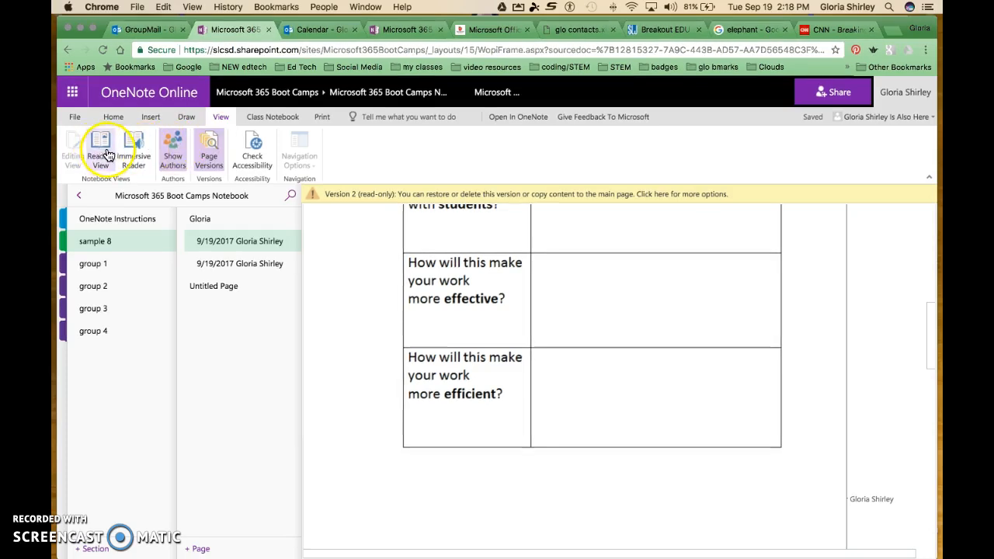
pyautogui.click(93, 544)
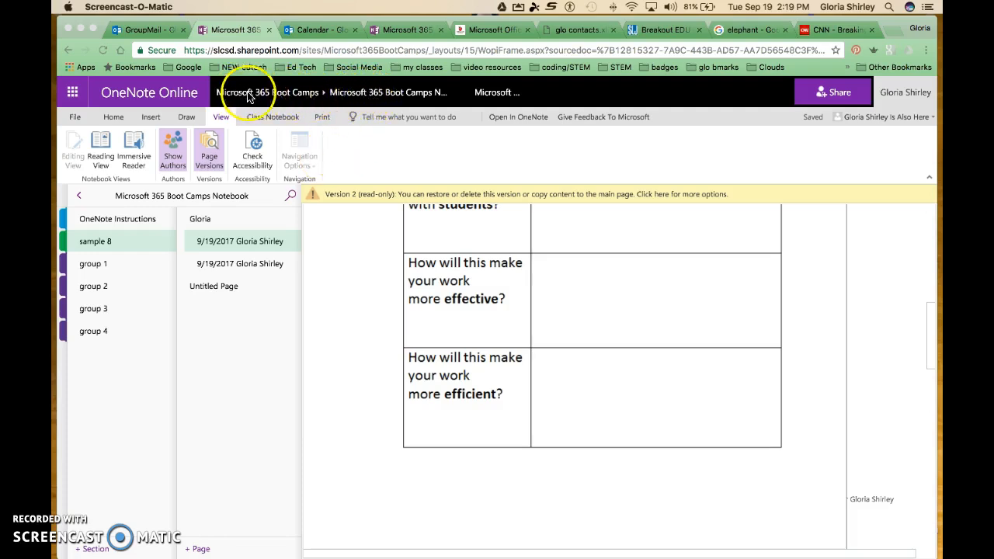
# Leave the notebook for the Microsoft 365 Boot Camps group site and open the group's conversations
pyautogui.click(288, 94)
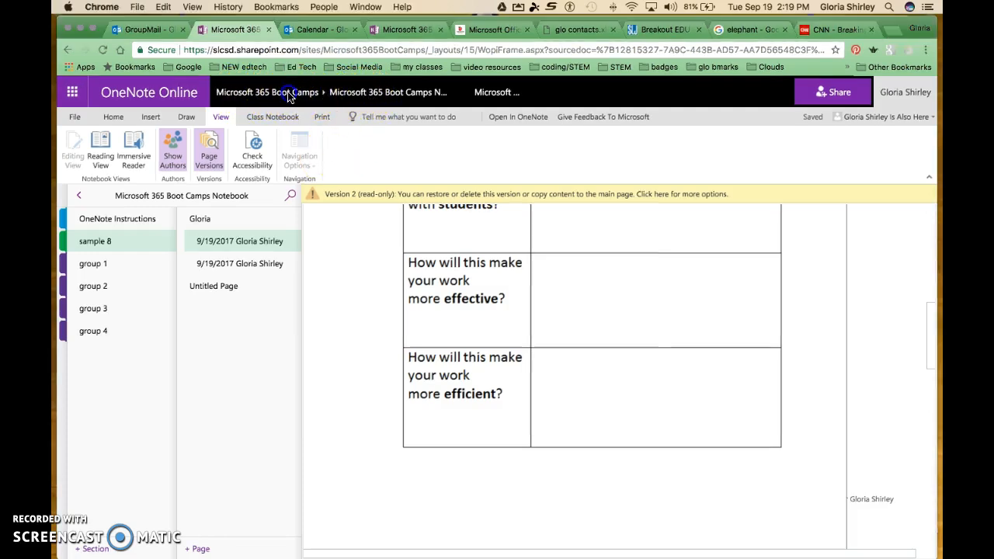
pyautogui.click(288, 94)
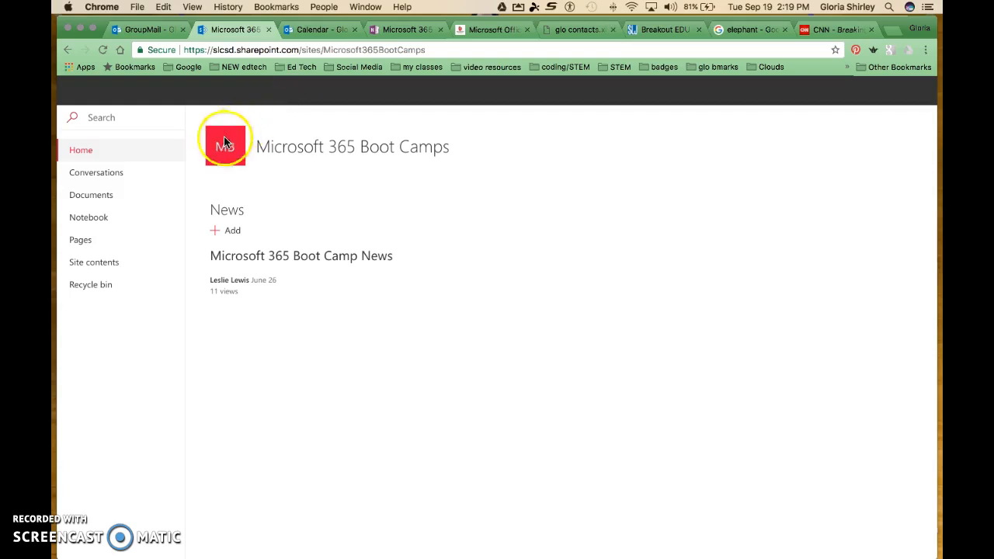
pyautogui.click(85, 159)
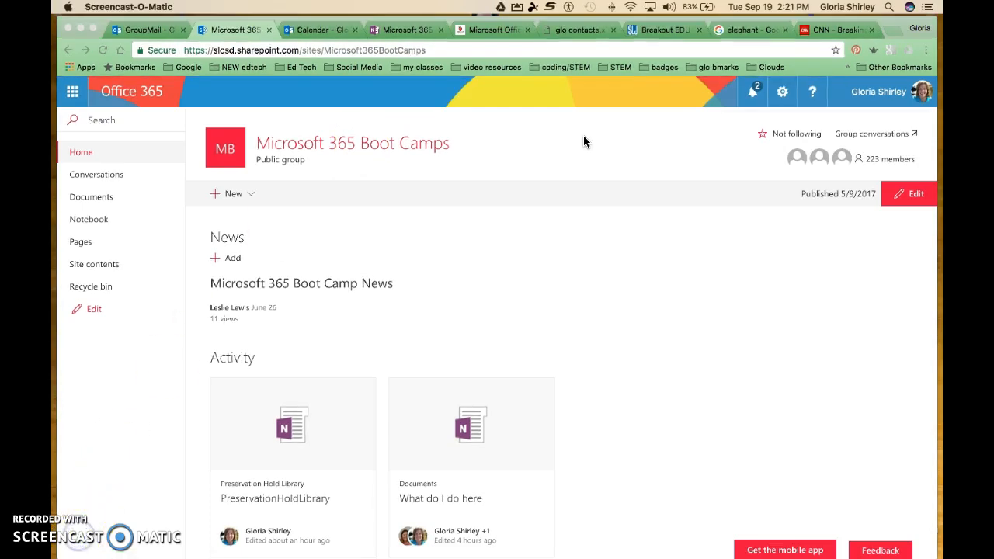
pyautogui.click(91, 179)
pyautogui.click(92, 180)
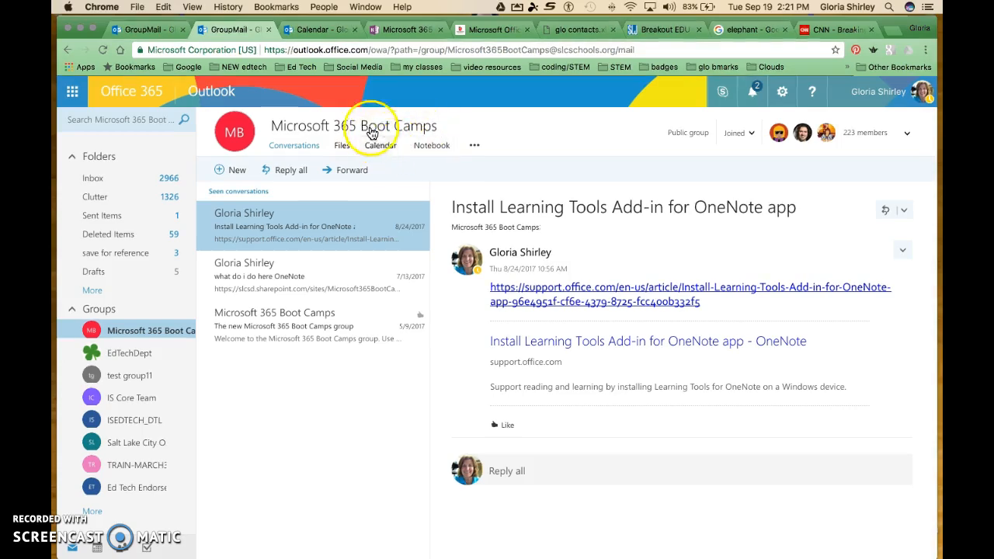
# Open the group's files, check which new document types are offered, and browse the full document library
pyautogui.click(342, 146)
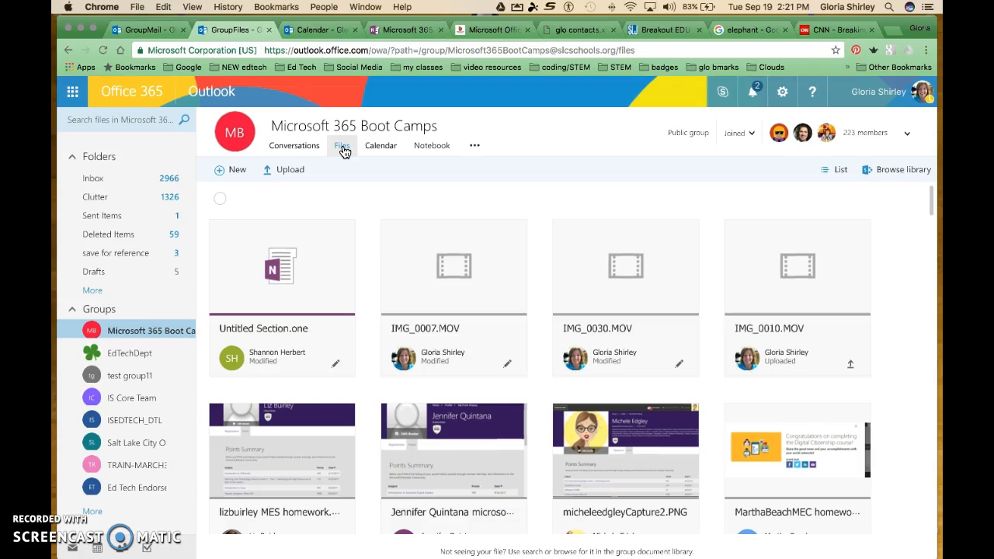
pyautogui.click(870, 169)
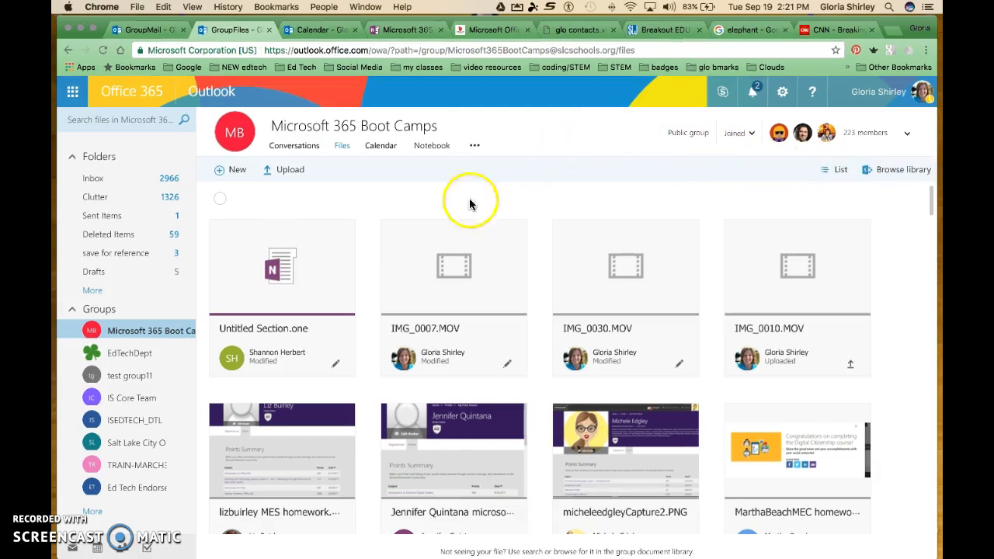
pyautogui.click(233, 173)
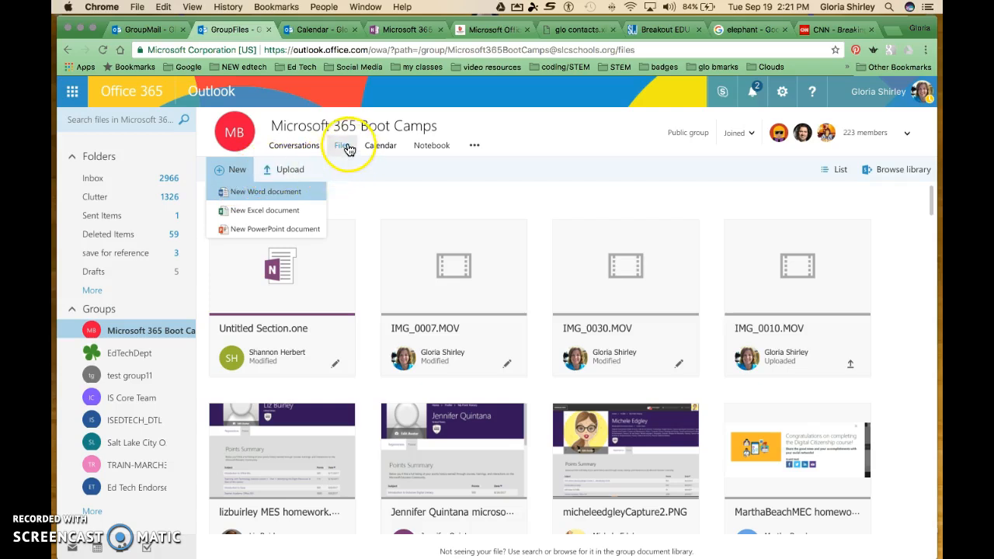
pyautogui.click(905, 171)
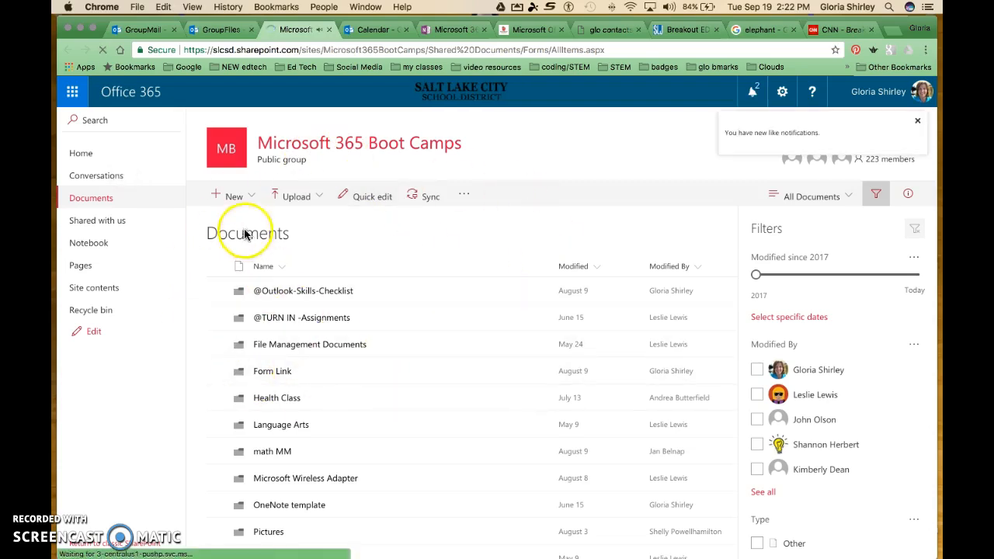
# Create a new OneNote notebook named "test for boot camp" in the group's document library
pyautogui.click(253, 198)
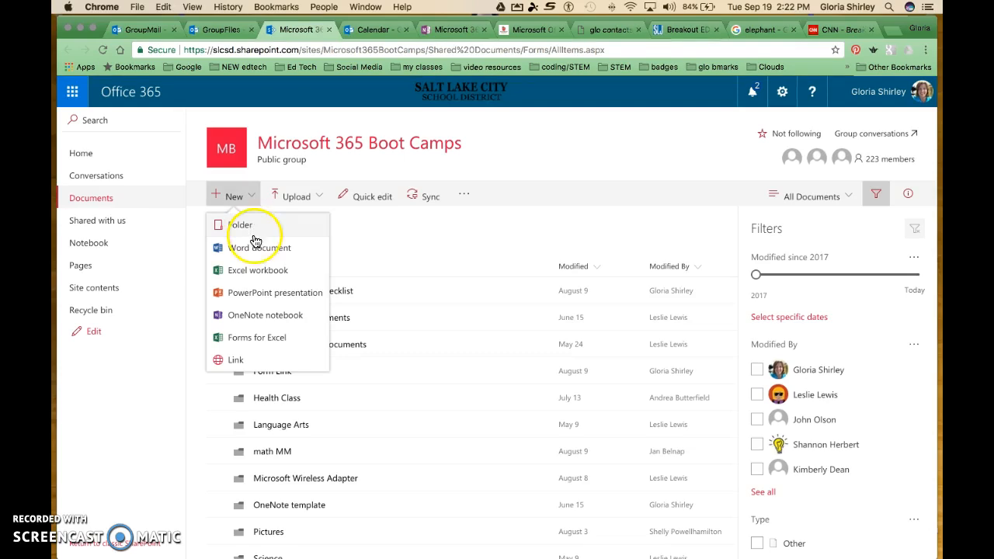
pyautogui.click(265, 318)
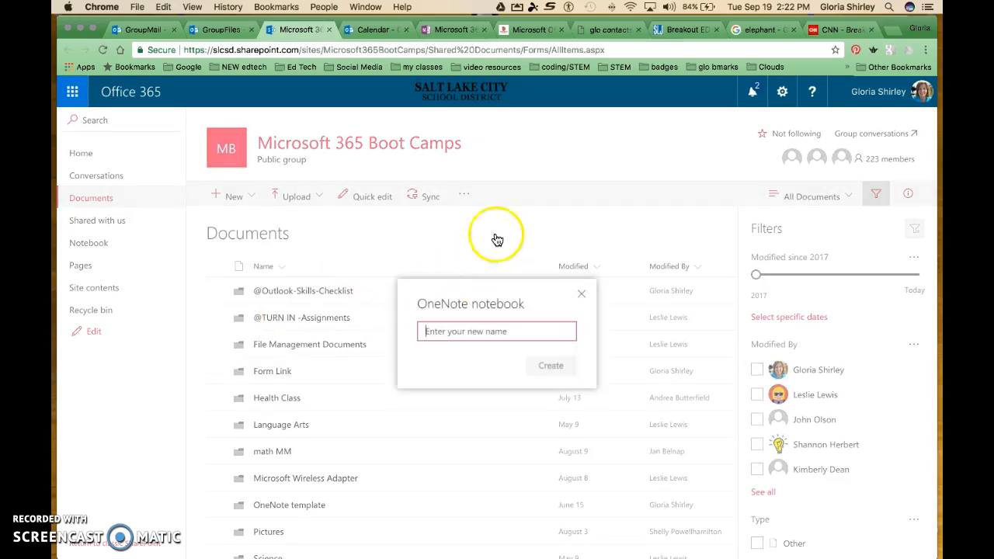
pyautogui.write('test for boot camp')
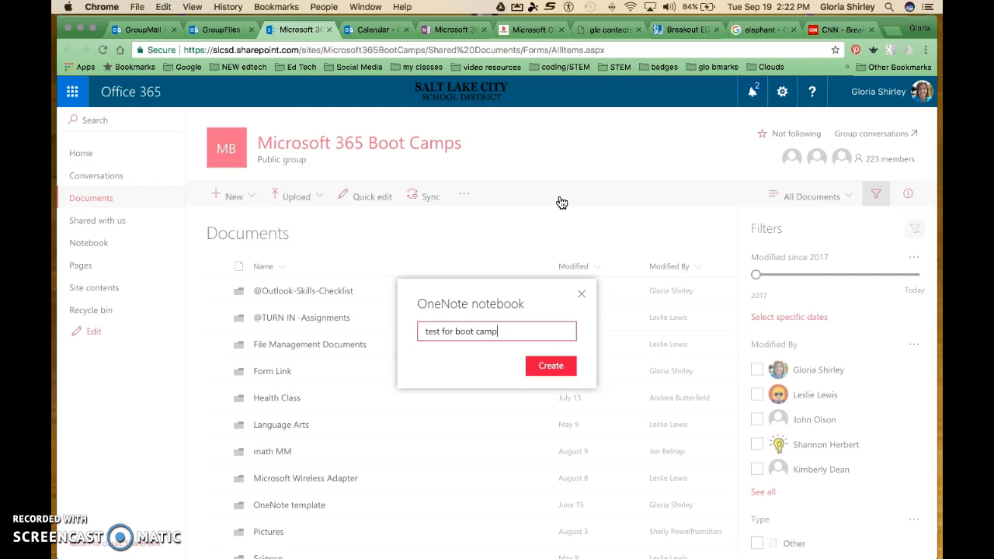
pyautogui.press('Return')
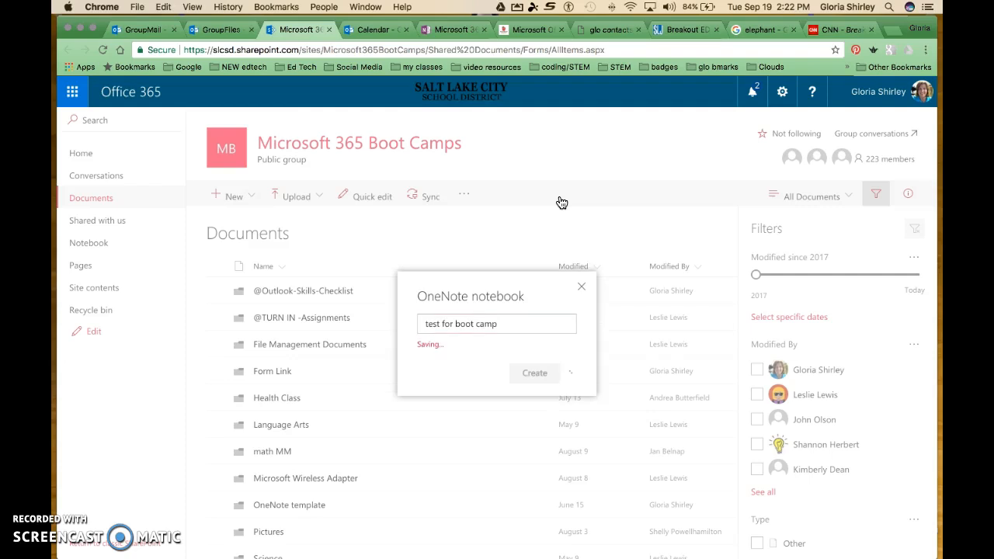